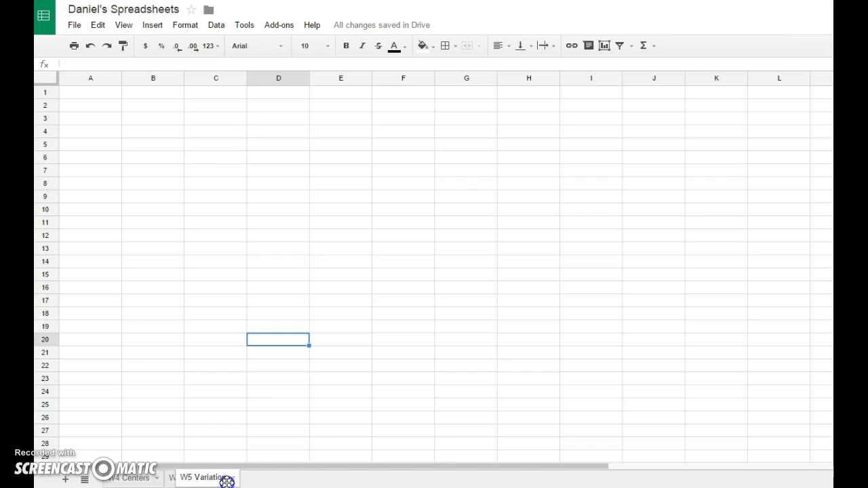
Add a new sheet to the spreadsheet and name it W7
left_click(65, 479)
left_click(246, 482)
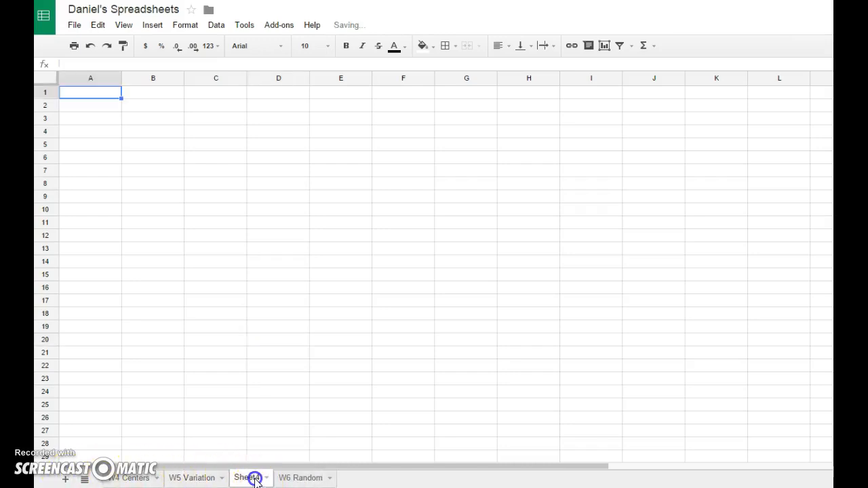
double_click(254, 480)
type("W7")
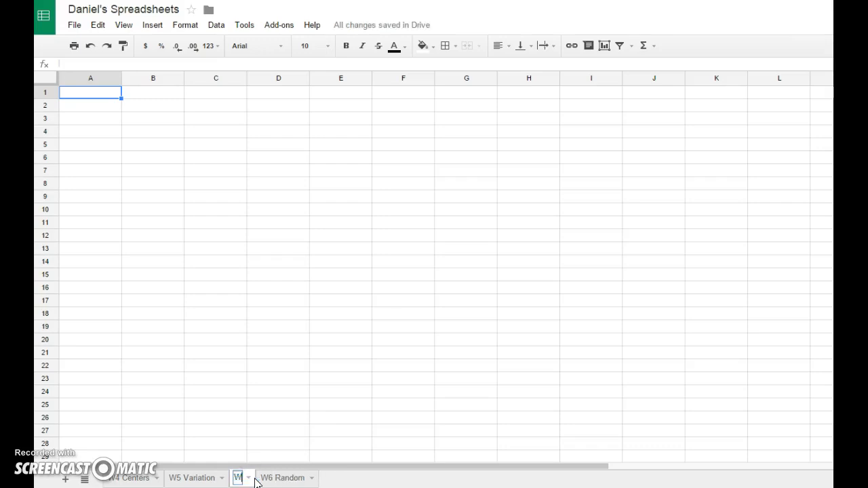
left_click(297, 419)
Reorder the sheets so that W7 comes after W6 Random, and open the W6 Random sheet
left_click_drag(240, 479, 326, 481)
left_click_drag(251, 478, 340, 483)
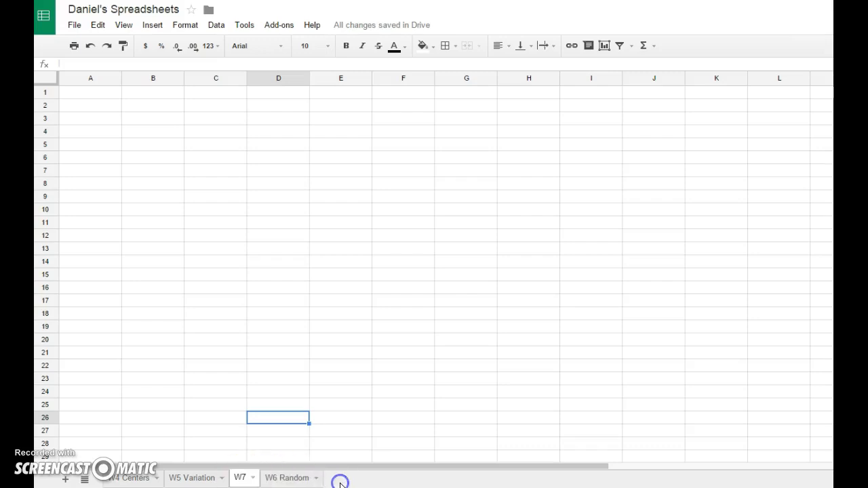
left_click_drag(274, 481, 248, 478)
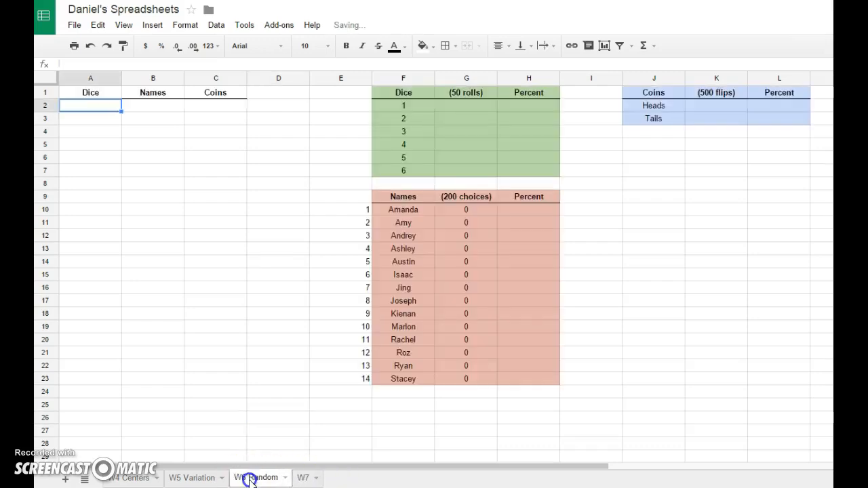
left_click(303, 479)
left_click(194, 477)
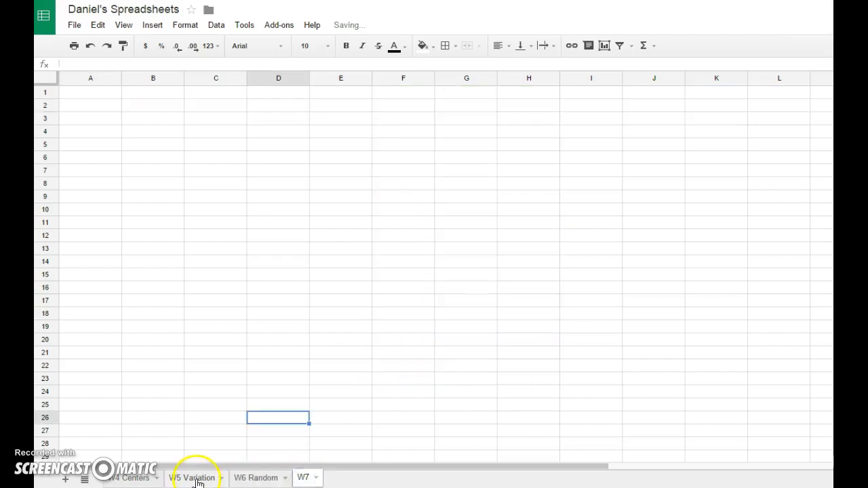
left_click(252, 478)
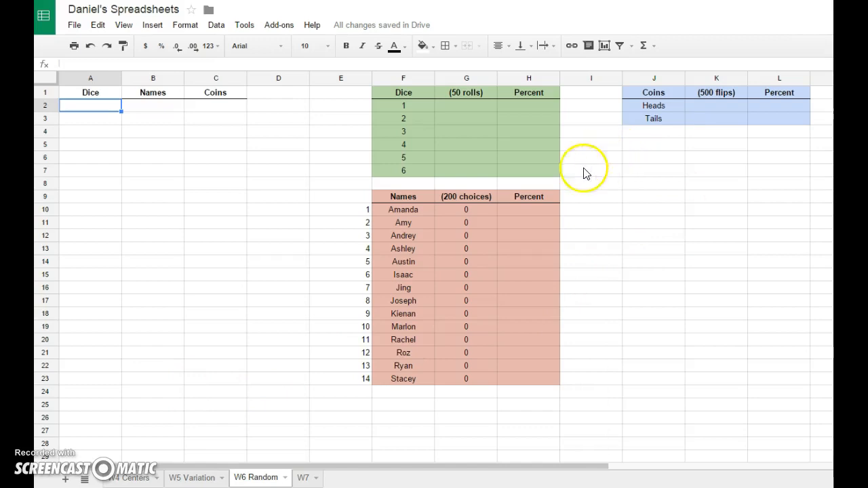
Clear the numbers 1 to 14 beside the Names table in E10:E23
left_click_drag(353, 210, 367, 384)
key("Delete")
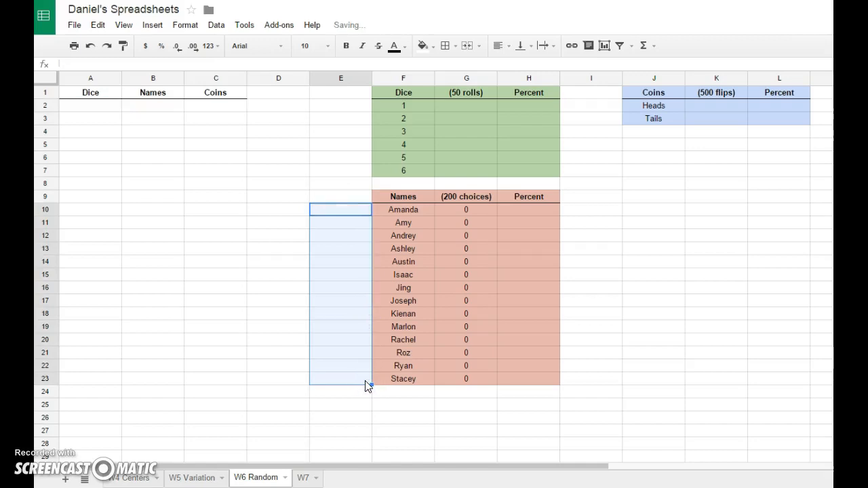
left_click(242, 234)
Enter the formula =rand() in cell A2 under Dice
left_click(78, 107)
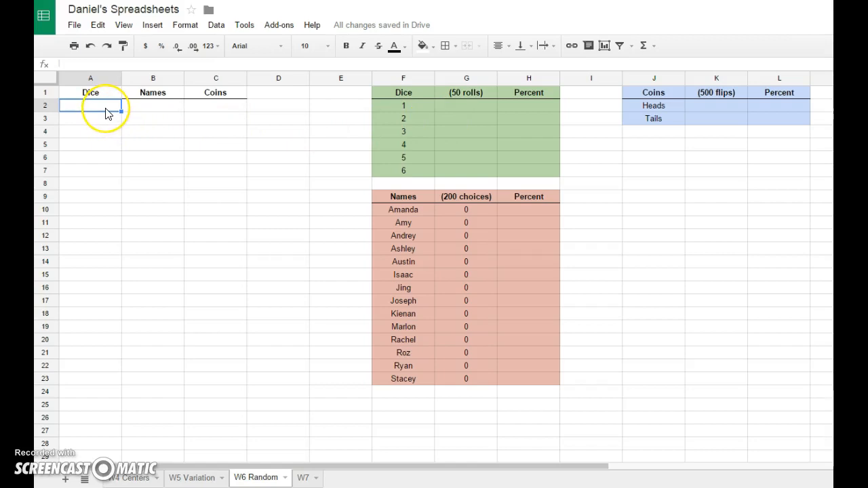
type("=")
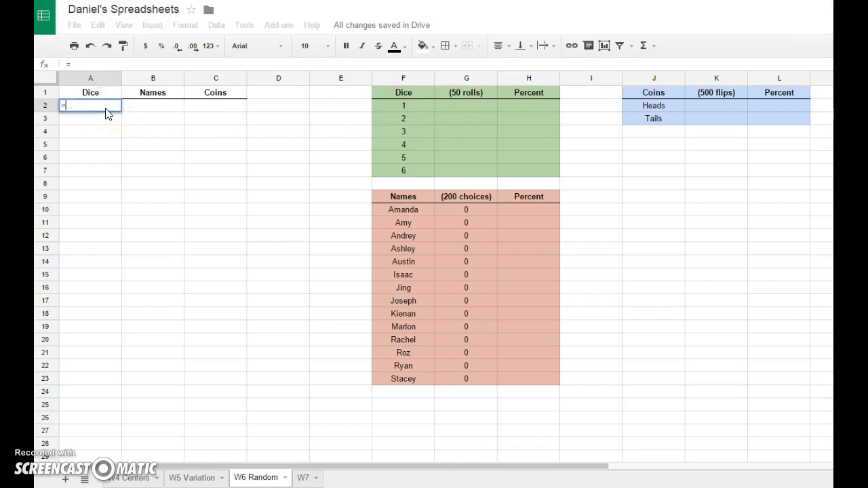
type("rand")
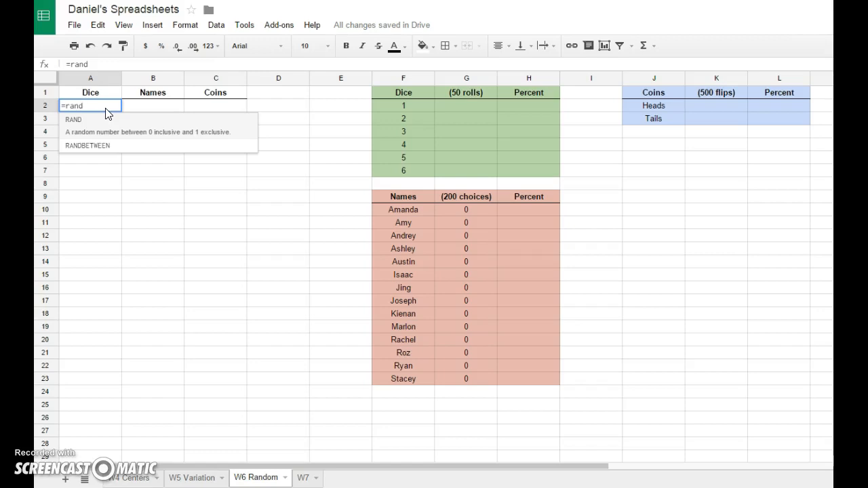
left_click(105, 130)
left_click(83, 129)
type(")")
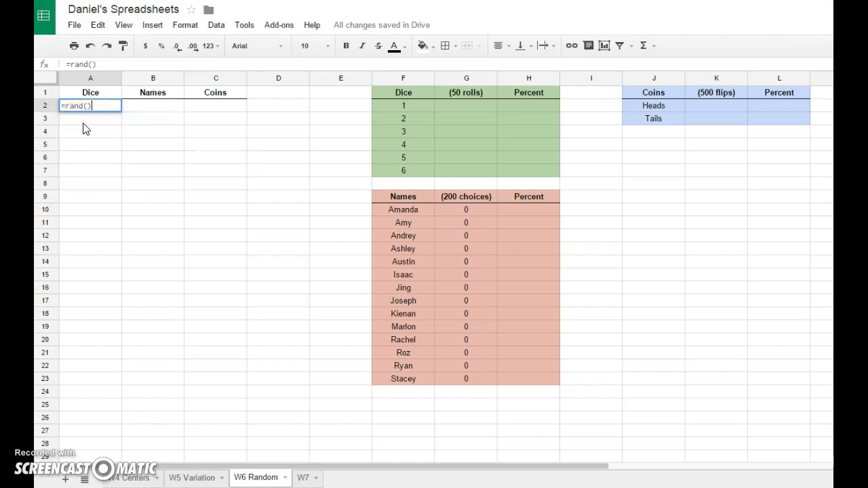
key("Return")
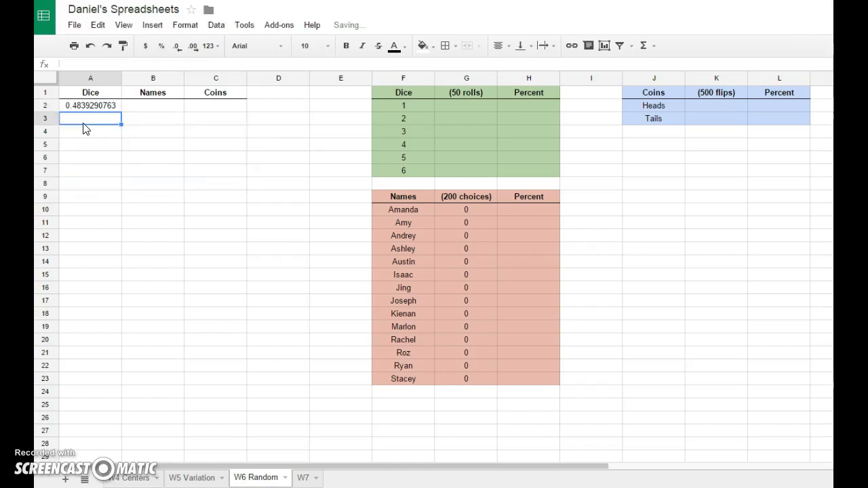
Multiply the random formula in A2 by 0.5, making it =0.5*rand()
left_click(96, 116)
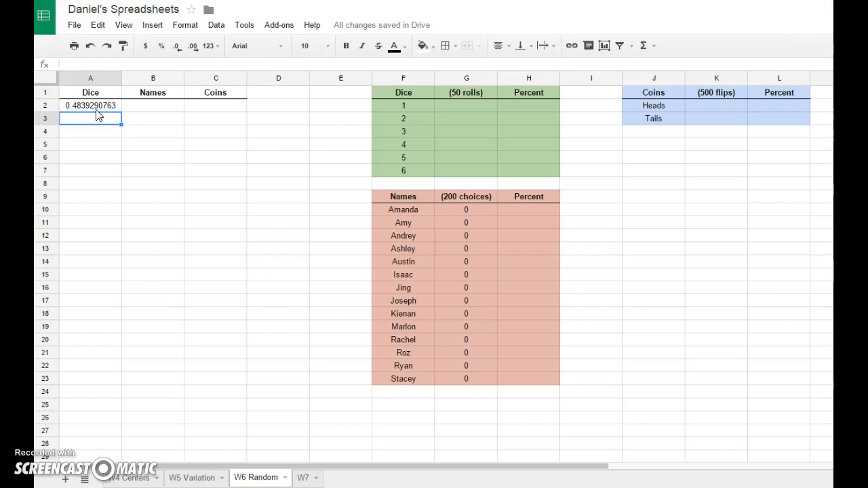
left_click(93, 105)
left_click(70, 64)
type("3*")
key("BackSpace")
key("BackSpace")
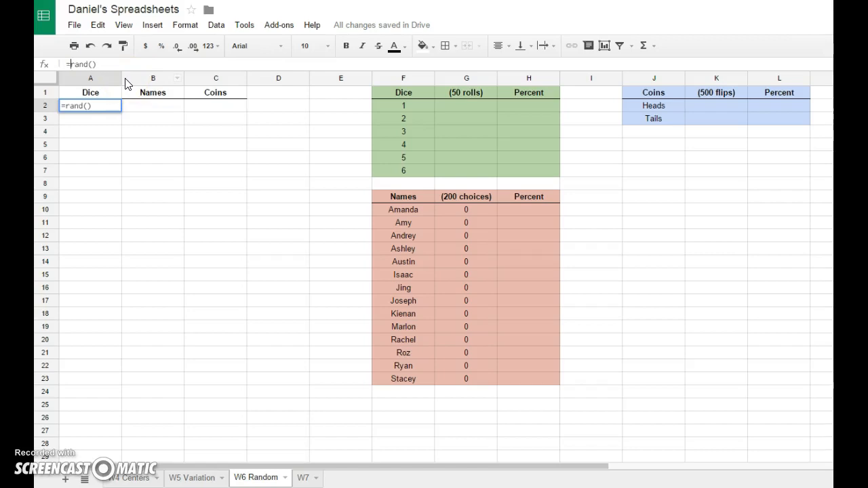
key("Return")
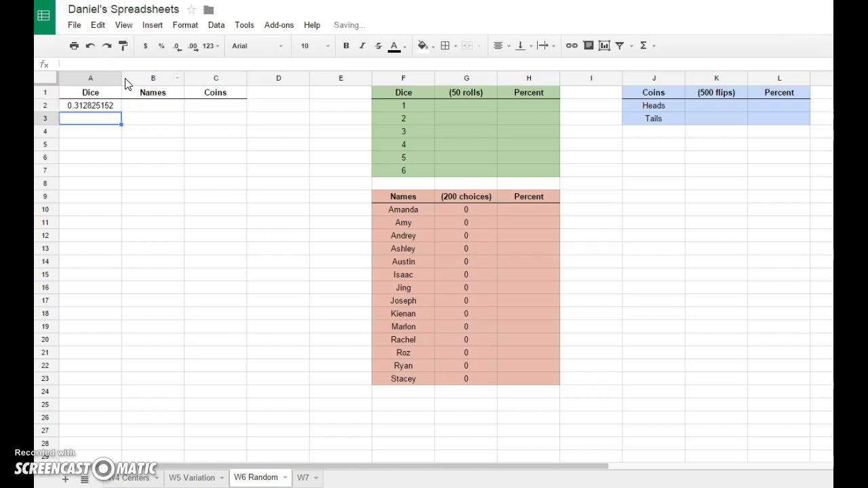
Replace the formula in A2 with =randbetween(1,6) to simulate a die roll
left_click(100, 110)
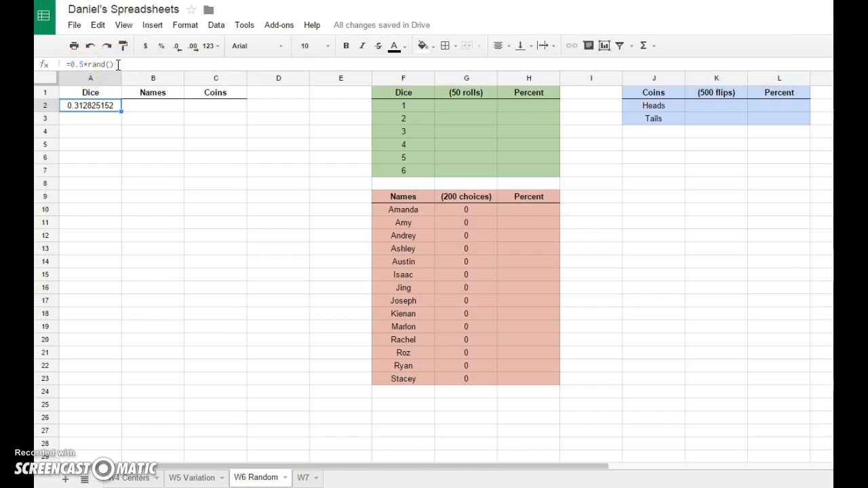
left_click_drag(118, 65, 71, 65)
type("rand")
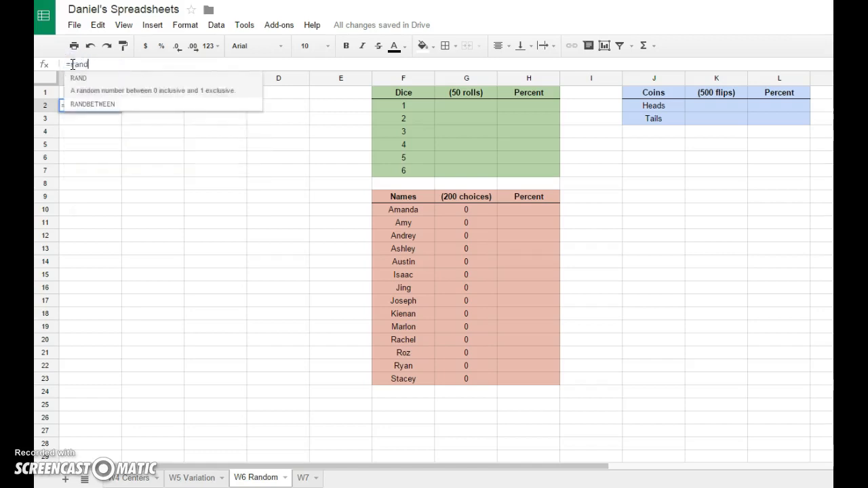
type("between(")
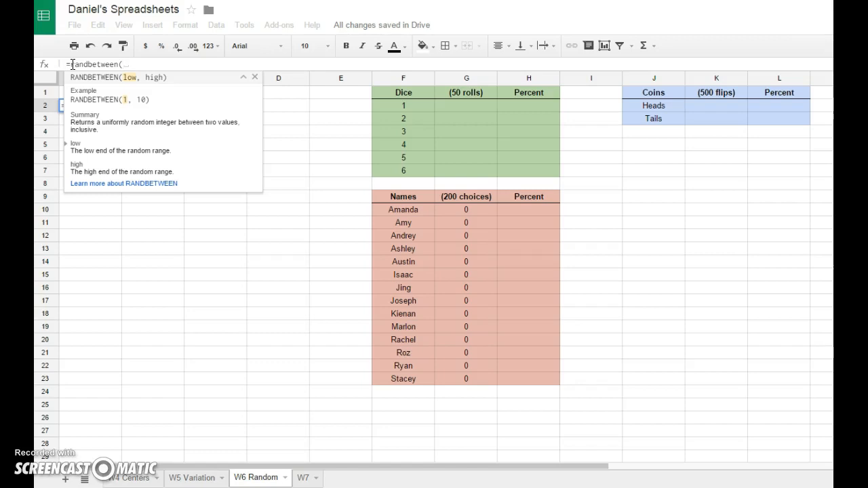
type("1,6)")
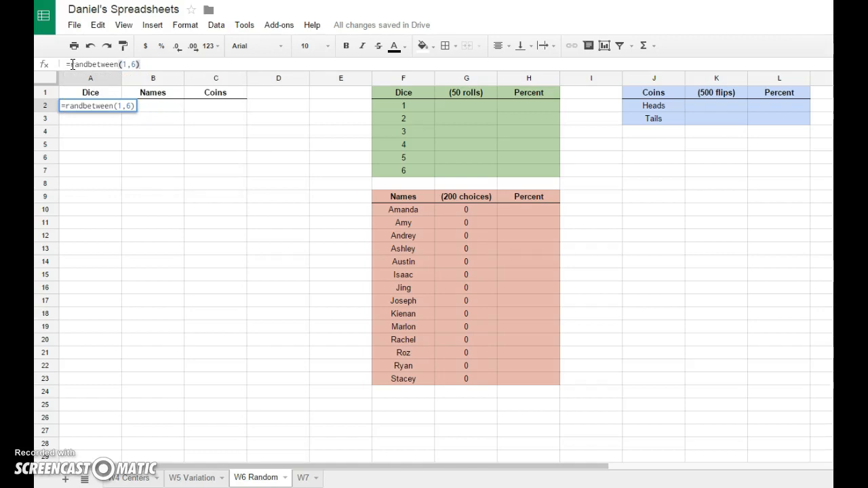
key("Return")
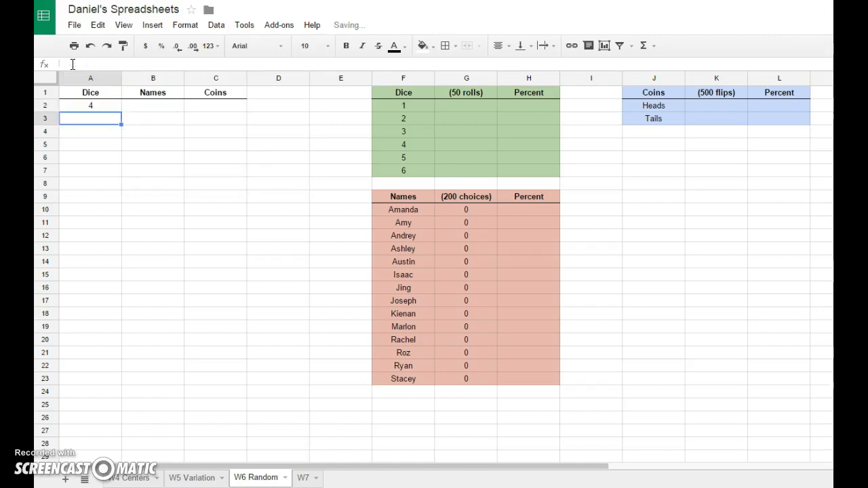
Fill the die-roll formula from A2 down to A51 for 50 rolls
left_click(86, 108)
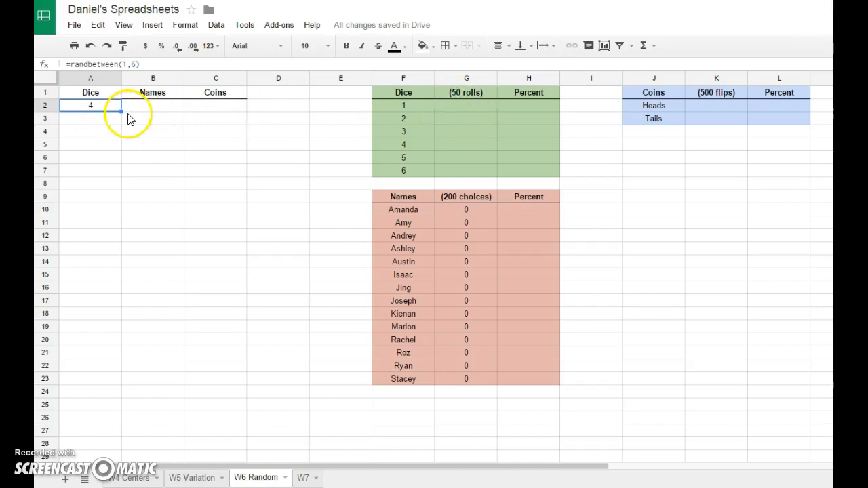
left_click_drag(122, 114, 118, 419)
scroll(219, 401, "up", 8)
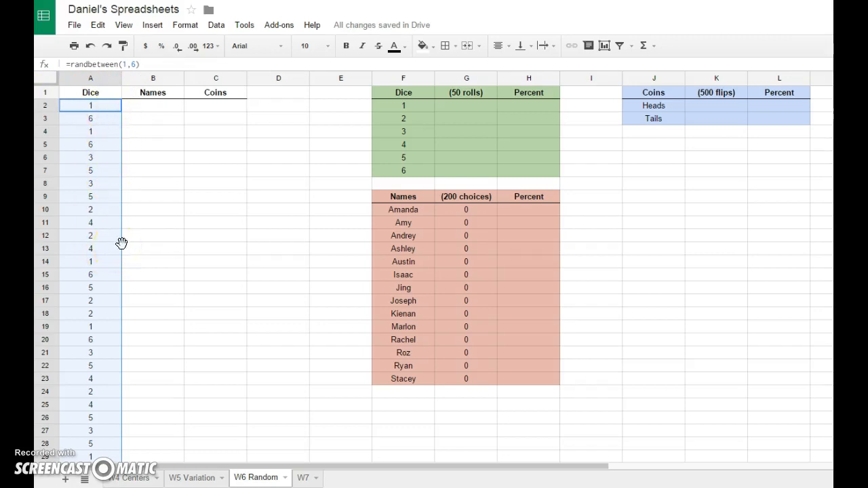
Enter =countif(A2:A51,1) in G2 to count how many of the 50 rolls are 1
left_click(457, 106)
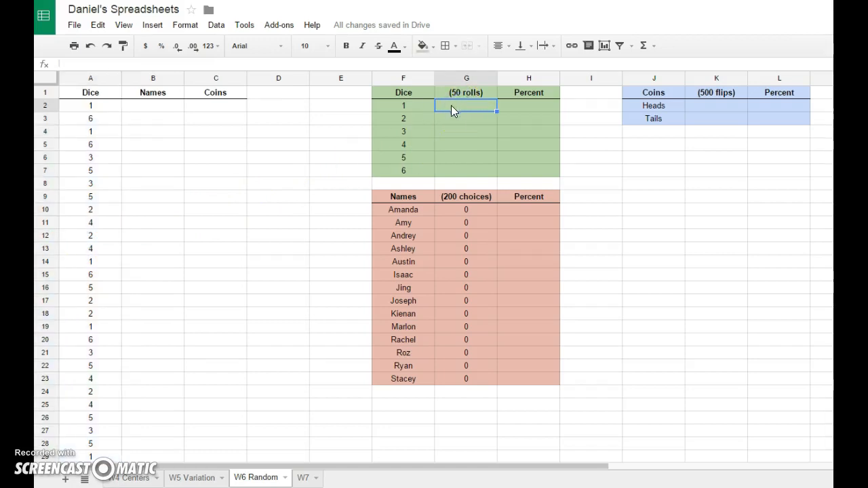
left_click(253, 63)
type("=count")
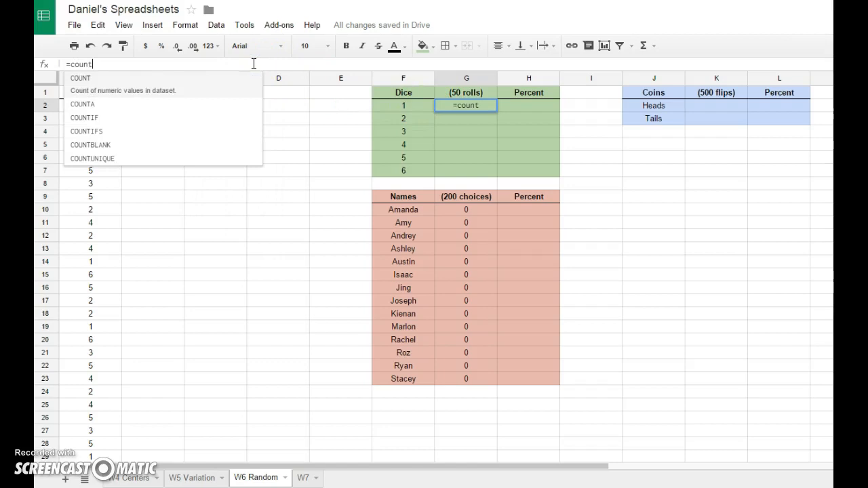
type("if")
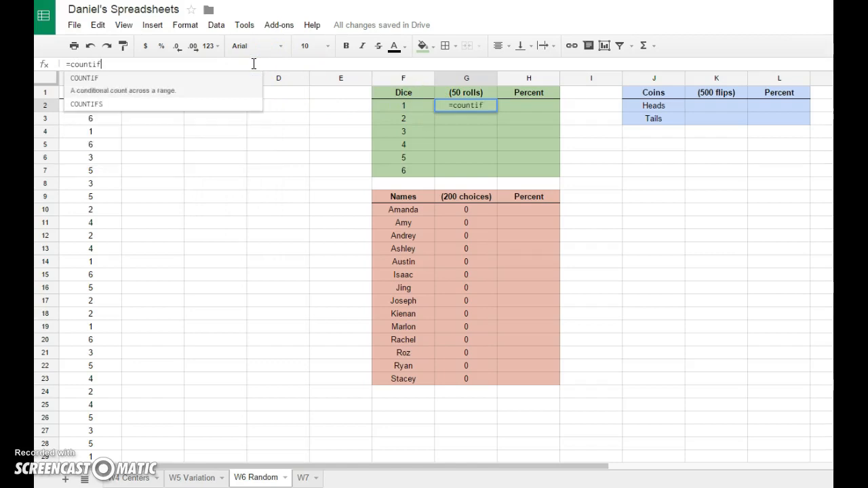
type("(")
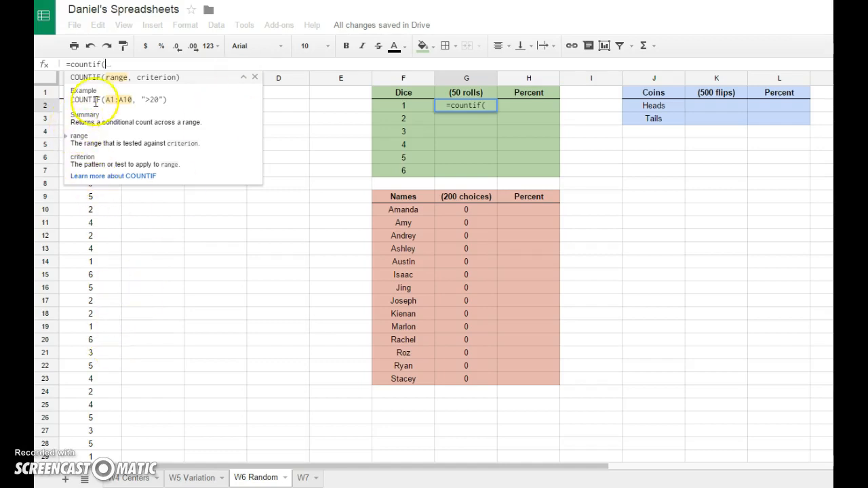
left_click_drag(68, 106, 99, 290)
type(",")
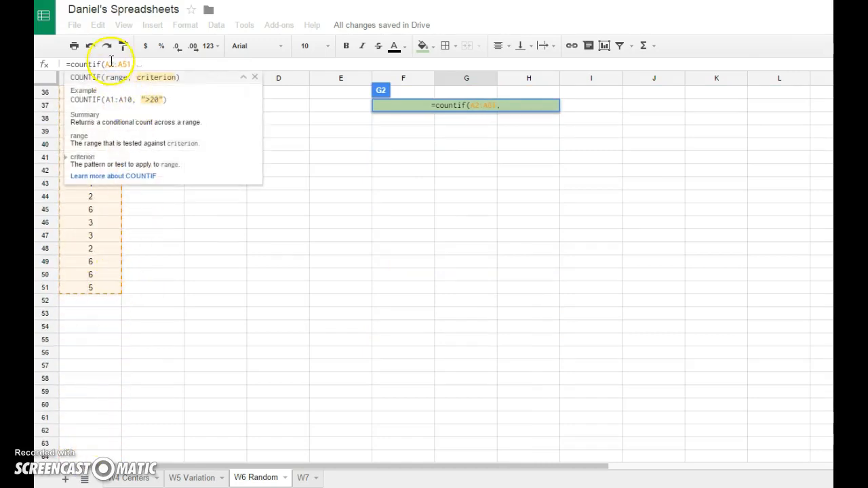
left_click(139, 81)
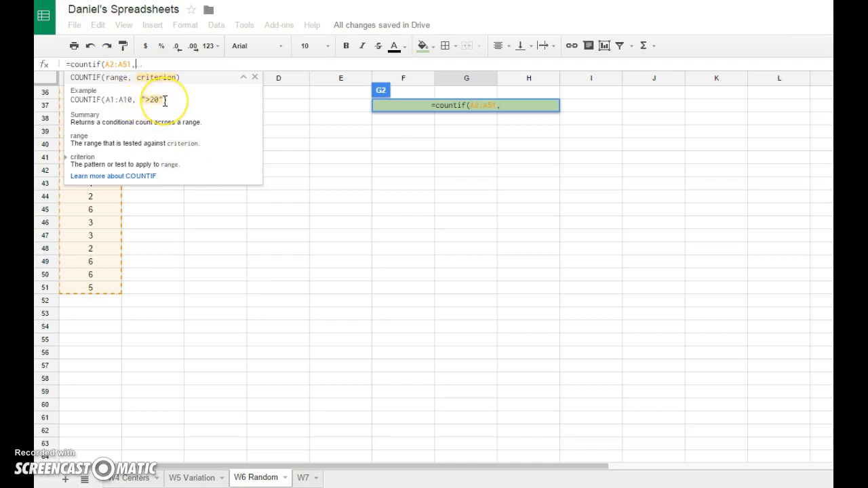
type("1)")
key("Return")
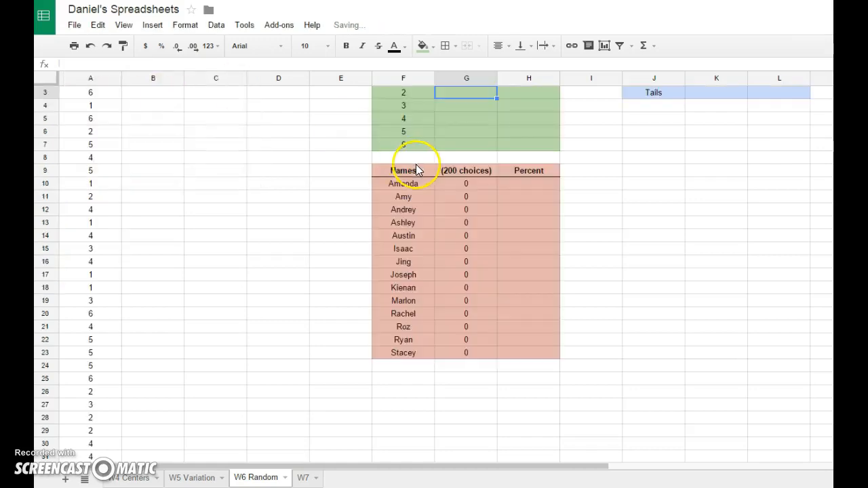
Fill the COUNTIF formula from G2 down to G7 for the remaining die faces
scroll(415, 165, "up", 1)
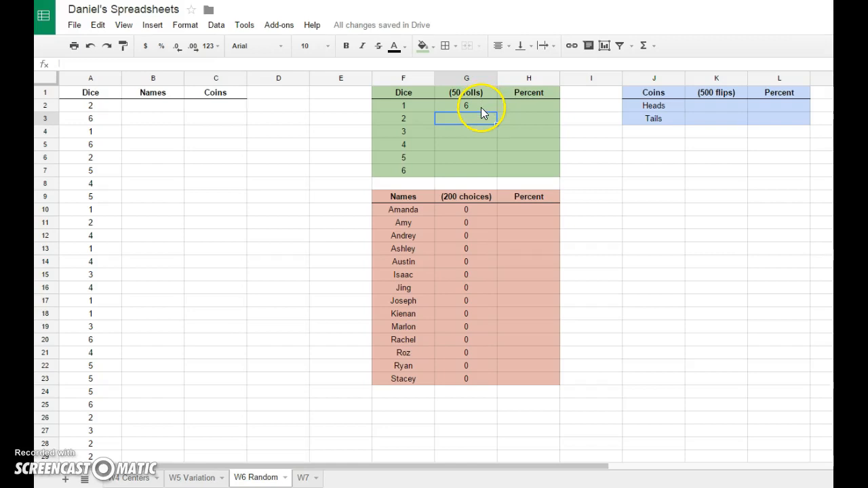
left_click(479, 105)
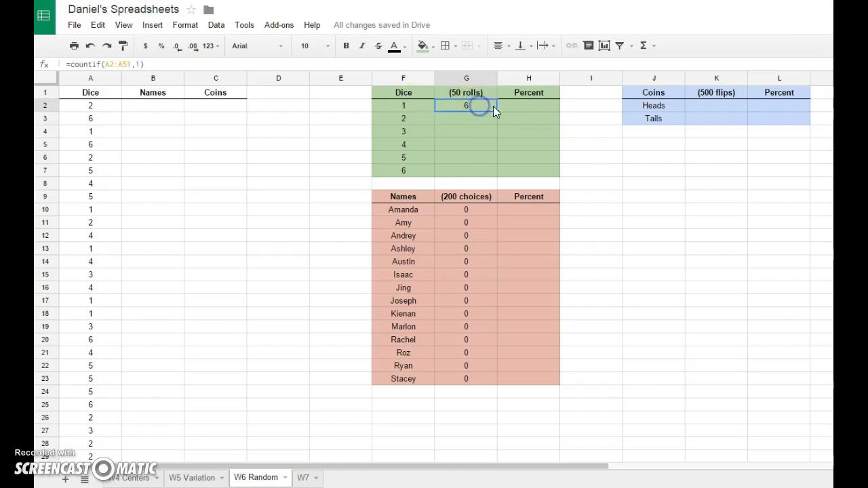
left_click_drag(497, 112, 493, 176)
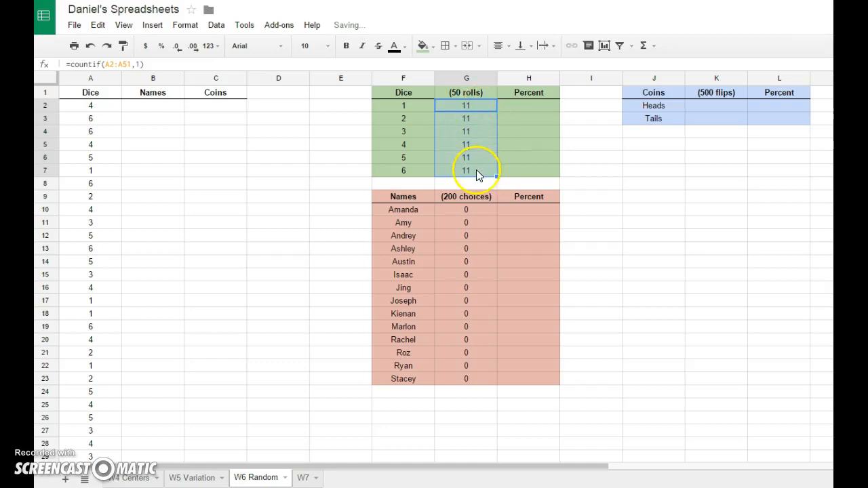
Change the COUNTIF criterion in G2 from the fixed number 1 to a reference to die face cell F2
left_click(477, 132)
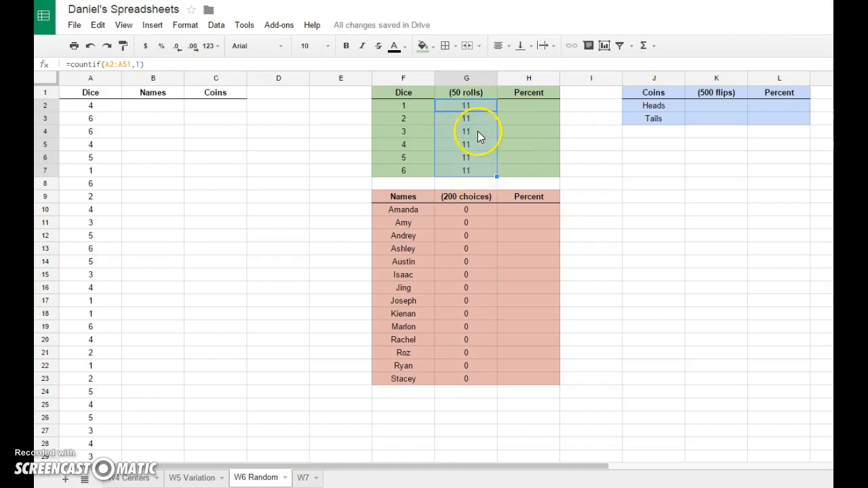
left_click(477, 120)
left_click(476, 105)
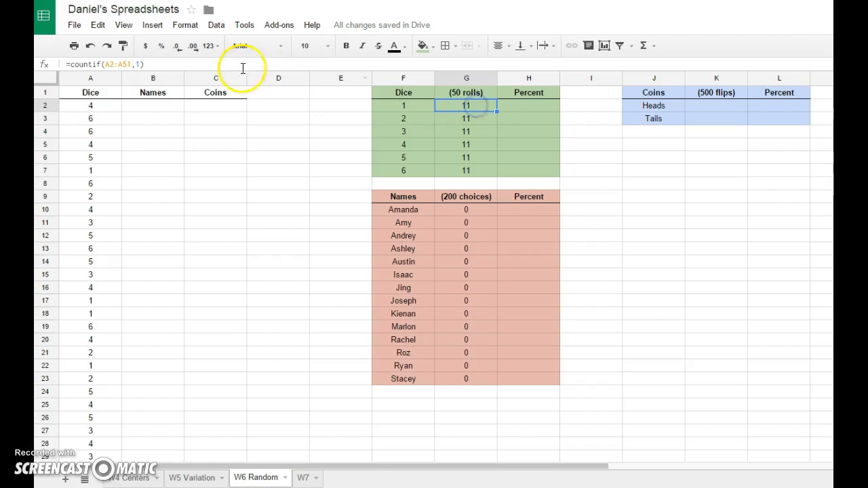
left_click(139, 64)
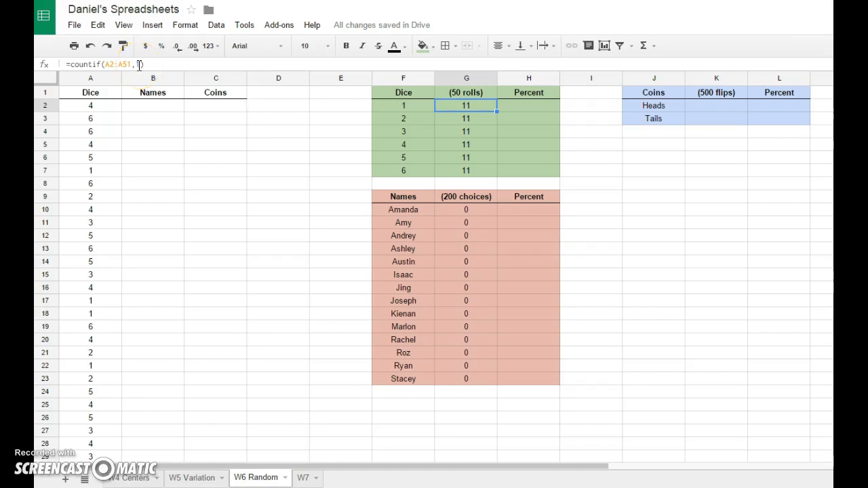
type("1")
left_click(137, 63)
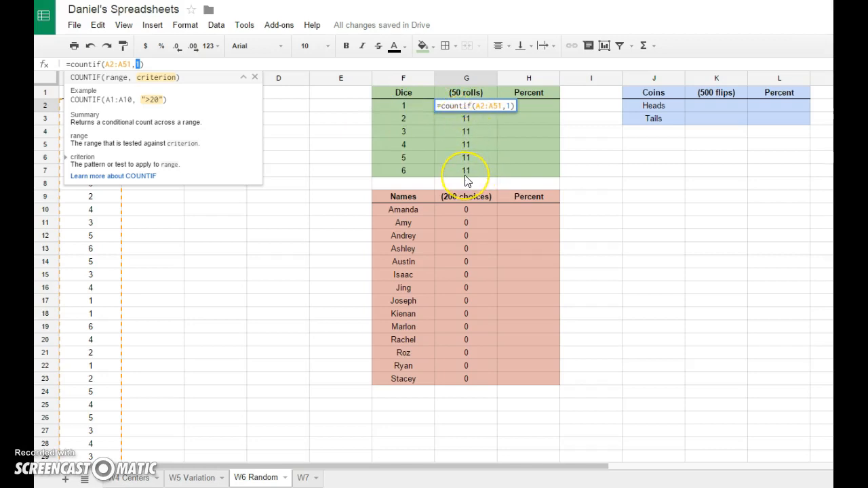
left_click(408, 117)
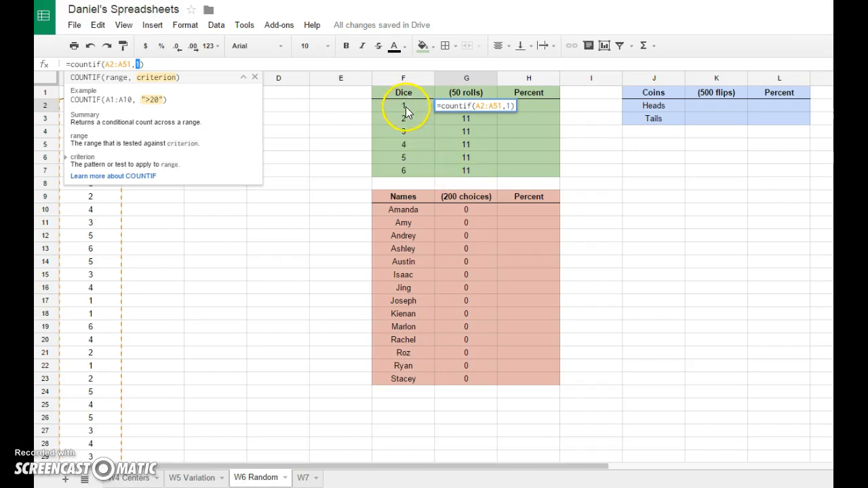
left_click(408, 106)
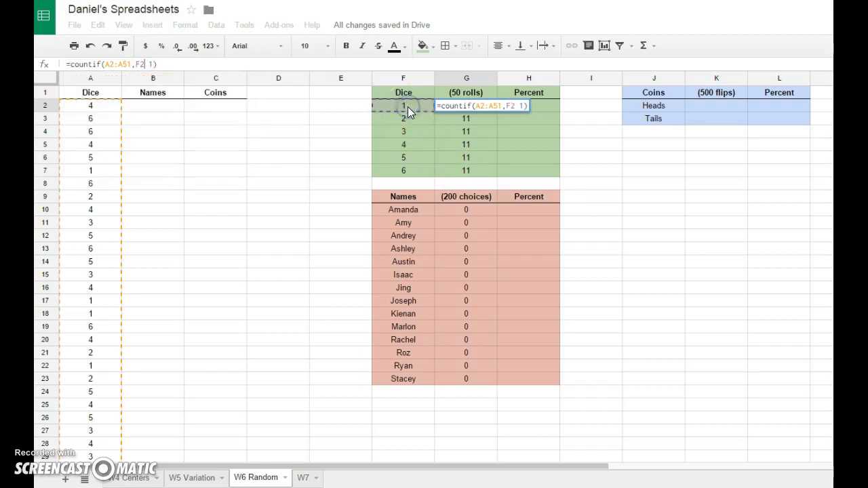
key("Delete")
key("Delete")
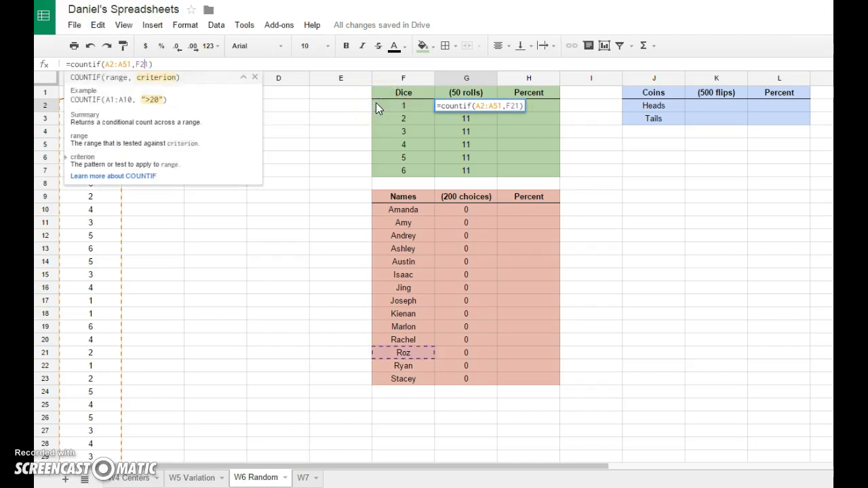
key("Return")
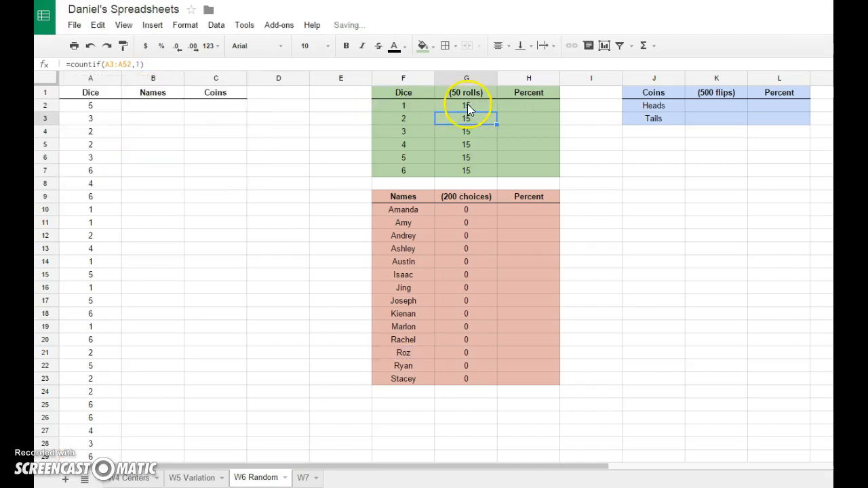
Fill the COUNTIF formula with the F2 criterion from G2 down to G7 and check the copy in G4
left_click(467, 107)
left_click_drag(497, 112, 495, 174)
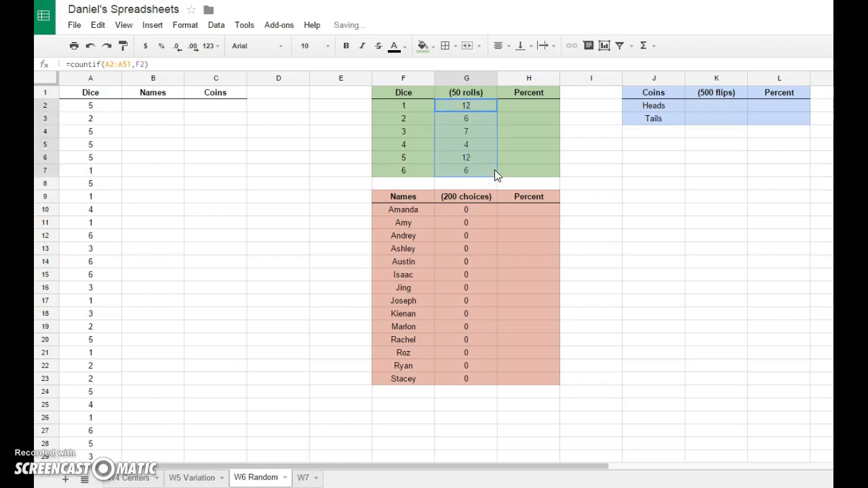
left_click(477, 131)
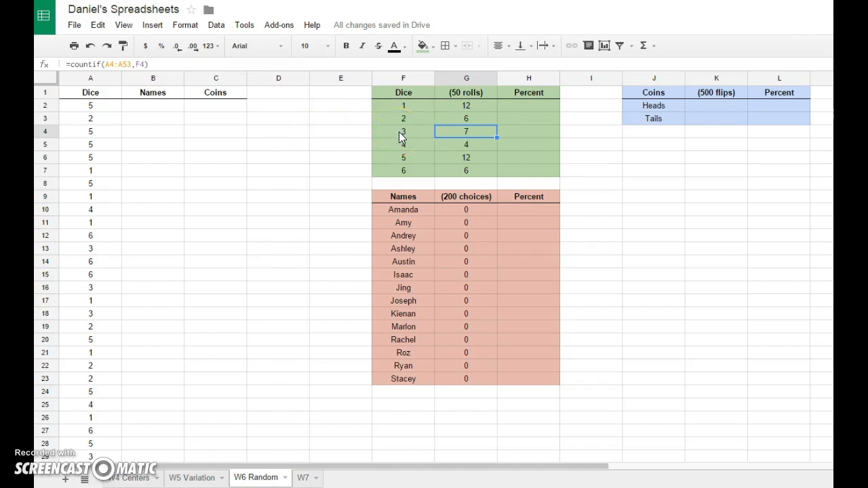
Check the sum of the counts in G2:G7 and compare the range in the G3 formula with the end of the dice rolls
left_click_drag(480, 108, 481, 176)
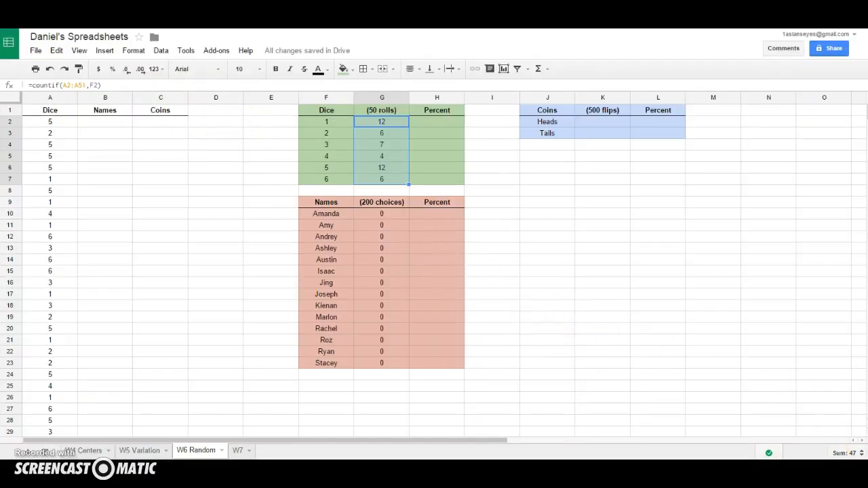
left_click(861, 453)
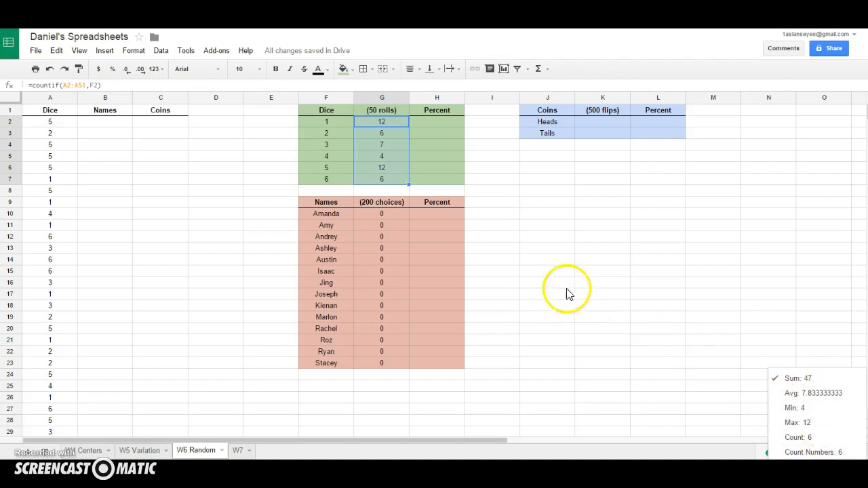
left_click(389, 135)
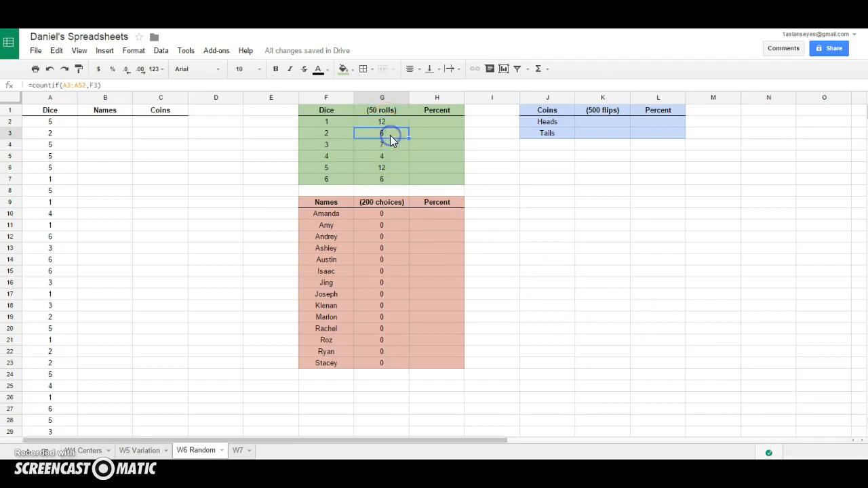
left_click(65, 86)
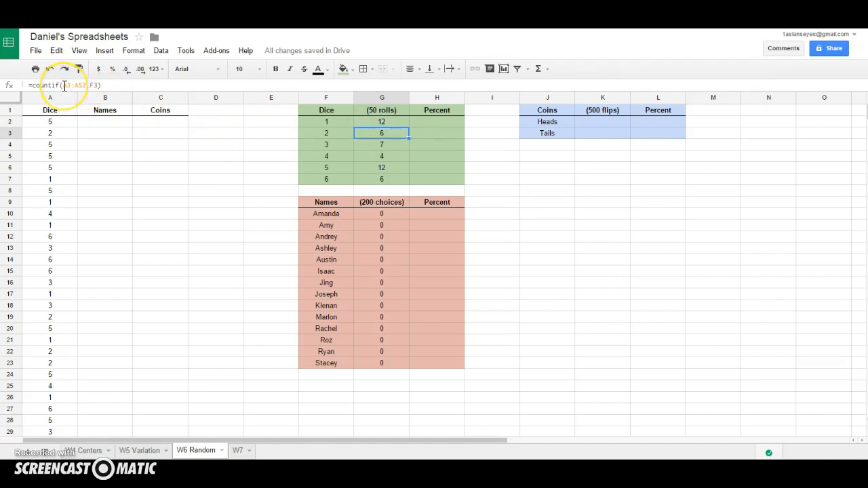
left_click(58, 135)
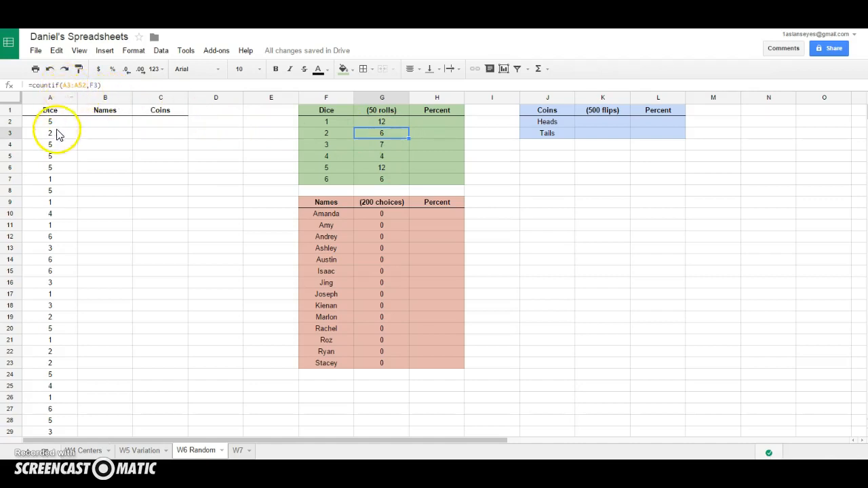
scroll(89, 237, "down", 10)
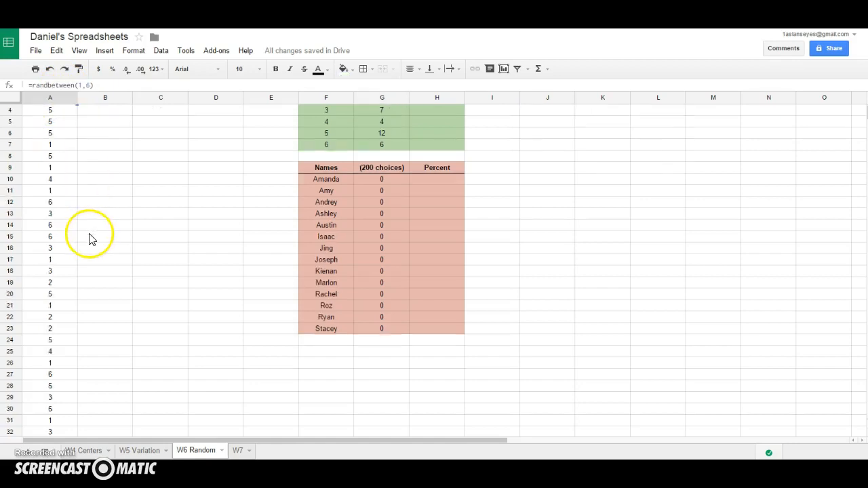
left_click(54, 316)
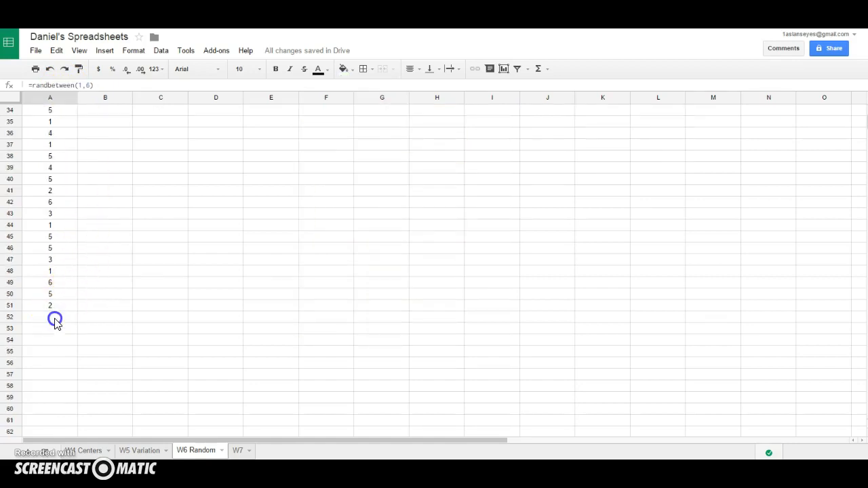
scroll(137, 278, "up", 10)
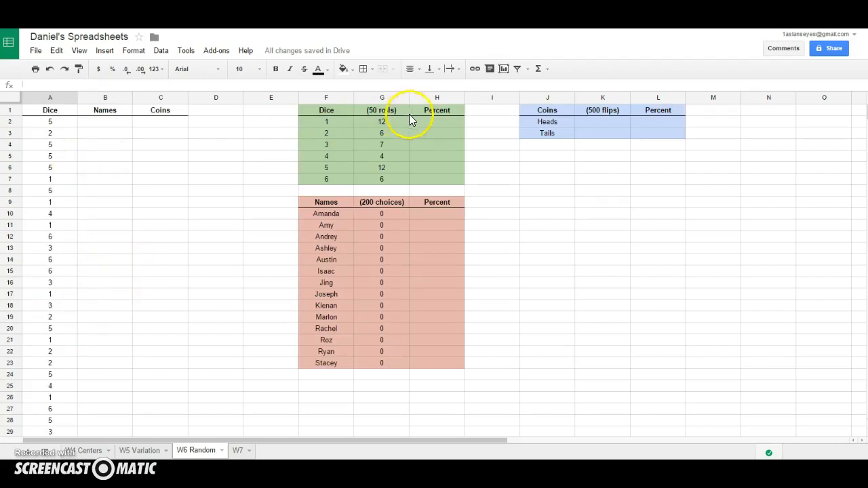
Lock the range rows in the G2 formula so it reads =countif(A$2:A$51,F2)
left_click(380, 122)
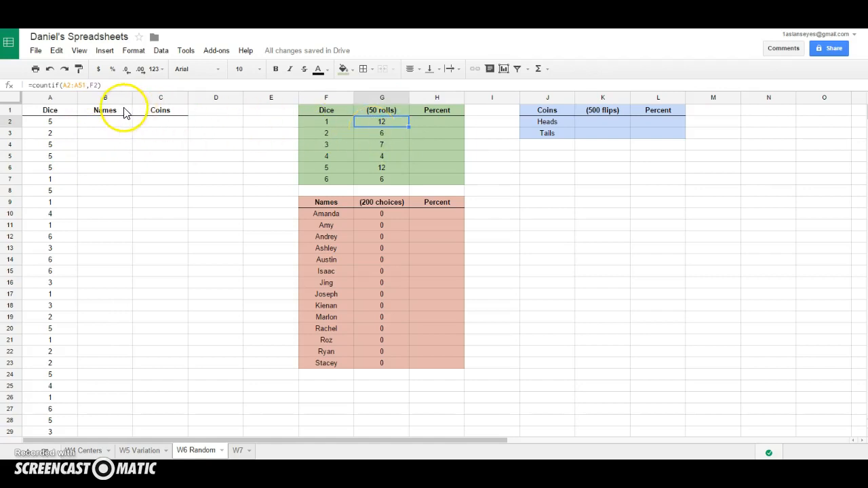
left_click(67, 85)
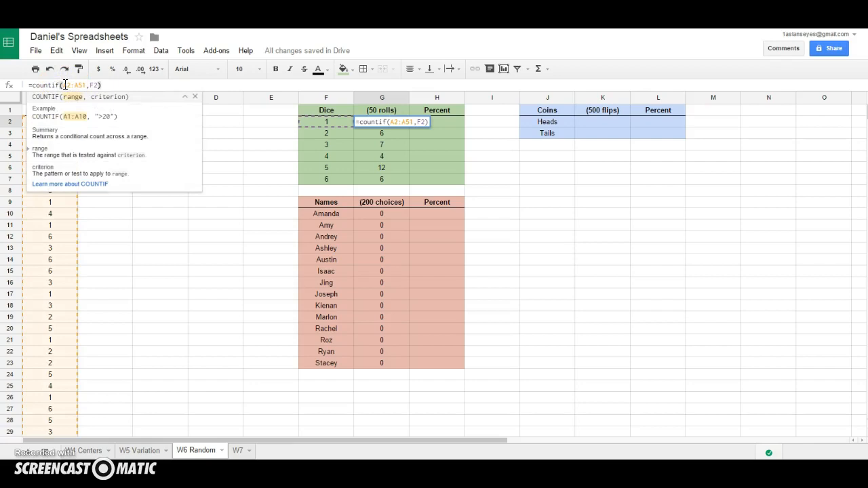
left_click(66, 86)
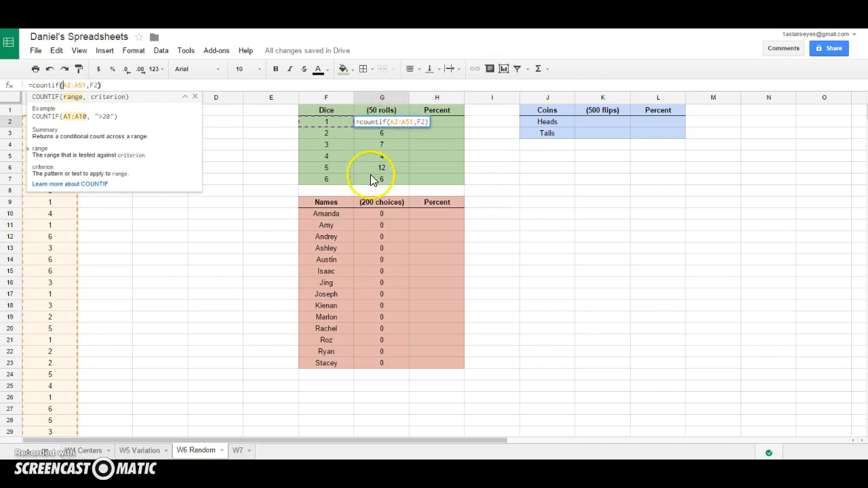
left_click(68, 84)
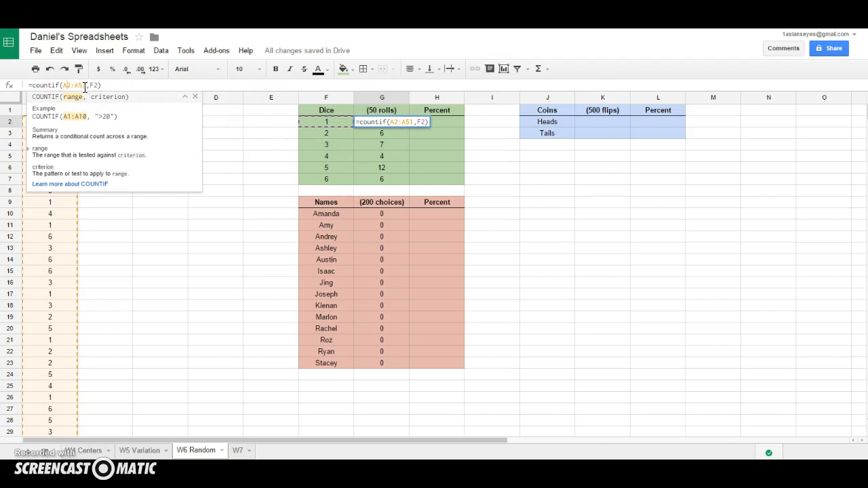
type("$")
left_click(84, 84)
type("$")
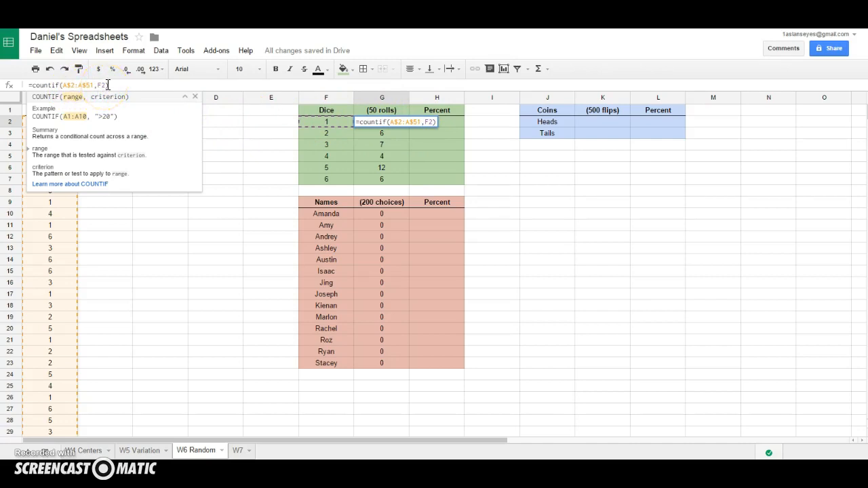
key("Return")
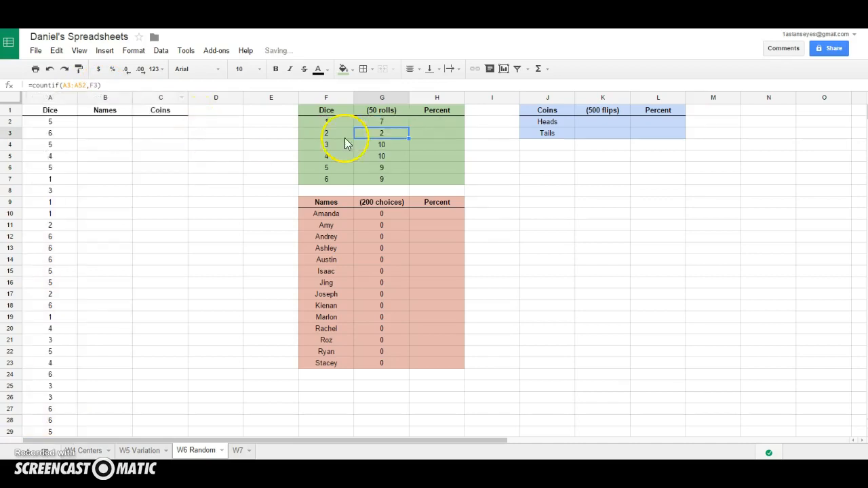
Fill the locked-range COUNTIF formula from G2 down to G7 and check the copied formulas and their sum
left_click(383, 121)
left_click_drag(408, 124, 407, 182)
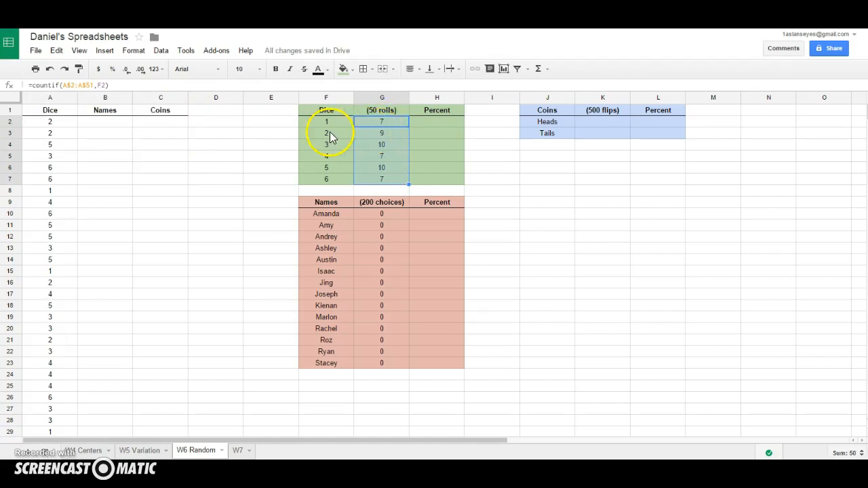
right_click(376, 147)
left_click(376, 147)
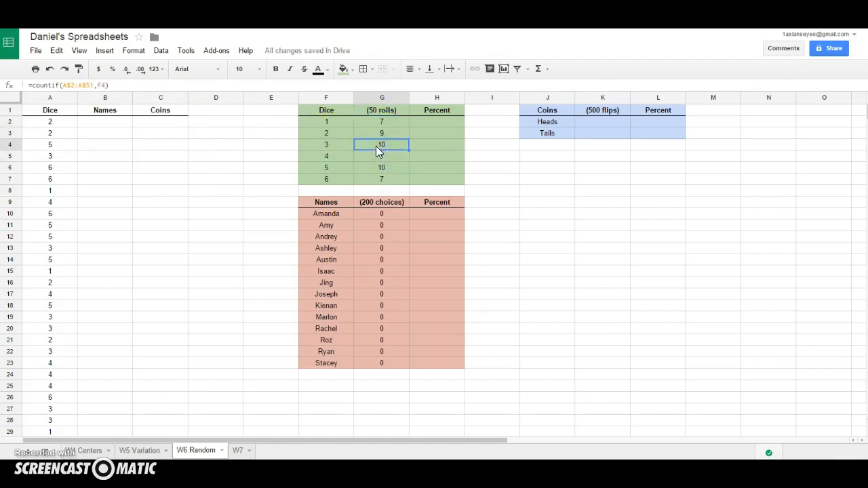
key("Down")
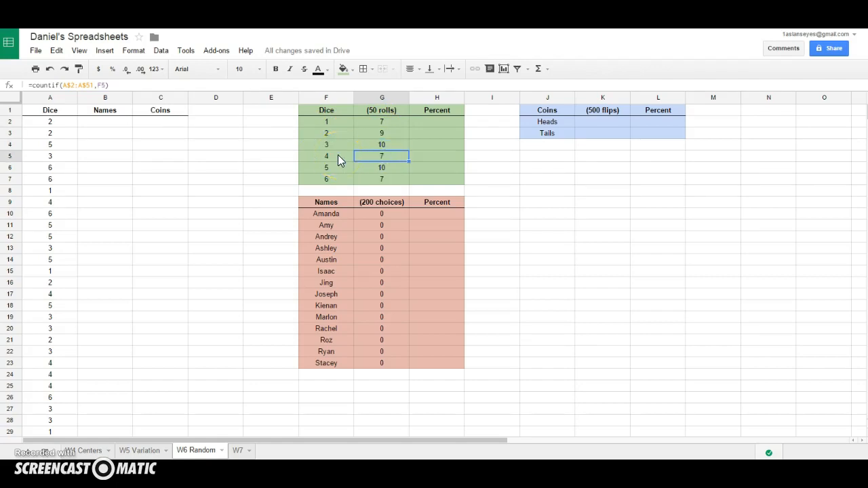
left_click_drag(390, 123, 392, 180)
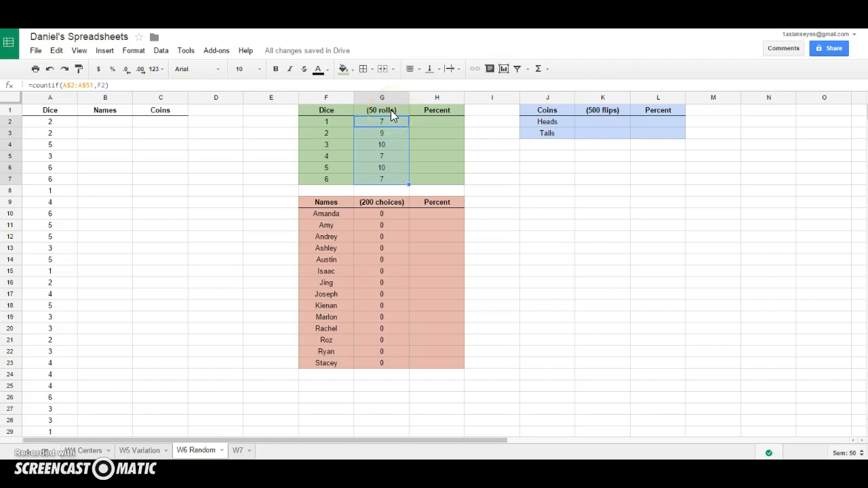
Calculate each die face's share of the 50 rolls in the Percent cells H2:H7
left_click(417, 126)
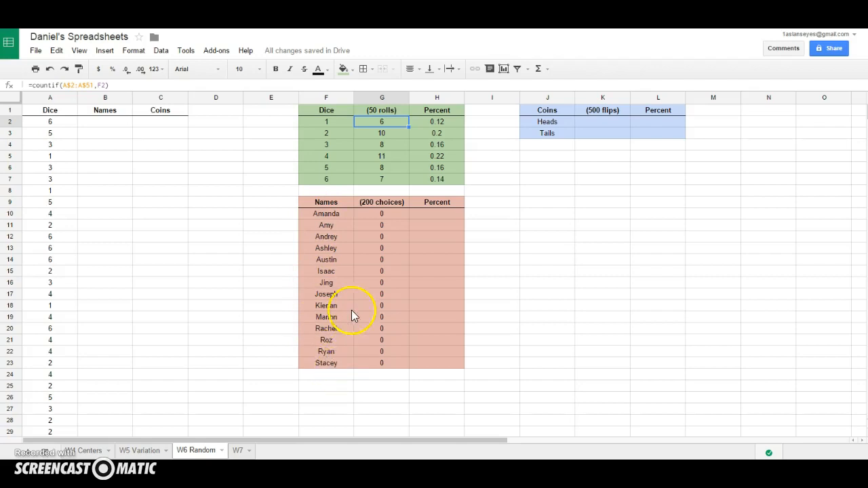
Number the listed names 1 to 14 in E10:E23 by entering 1 and 2 and extending the series down
left_click(286, 217)
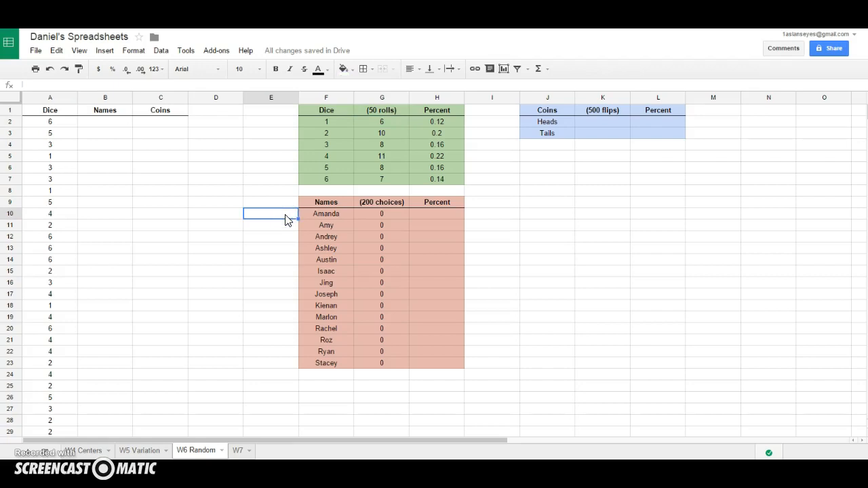
type("1")
key("Return")
left_click(285, 214)
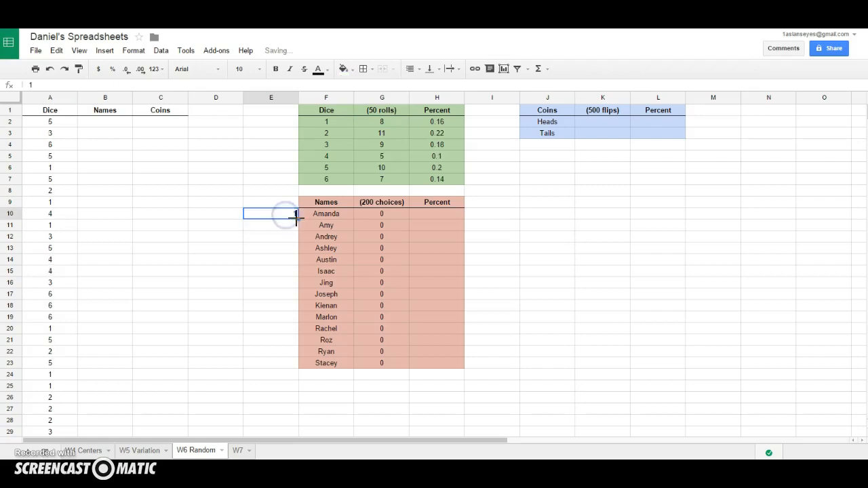
left_click(291, 226)
type("2")
left_click(282, 243)
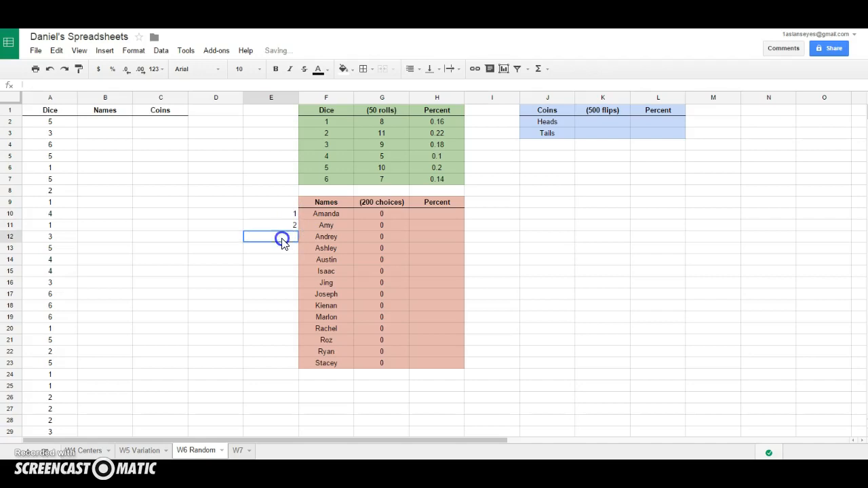
left_click_drag(287, 215, 285, 230)
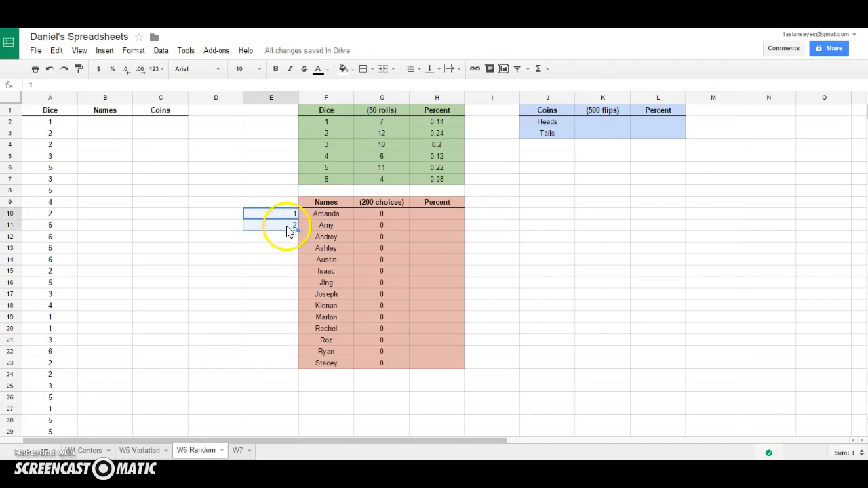
left_click_drag(298, 232, 295, 368)
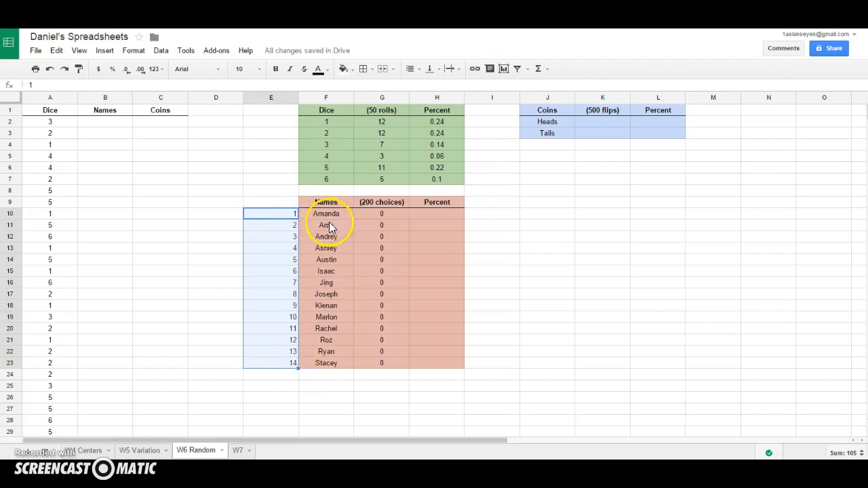
Enter =randbetween(1,14) in B2 of the Names column and fill it down to B201 for 200 choices
left_click(102, 122)
left_click(105, 83)
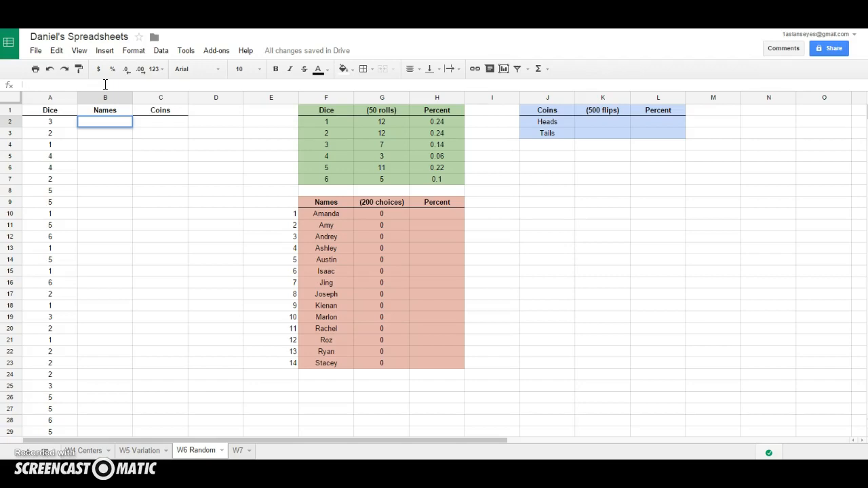
type("=rand")
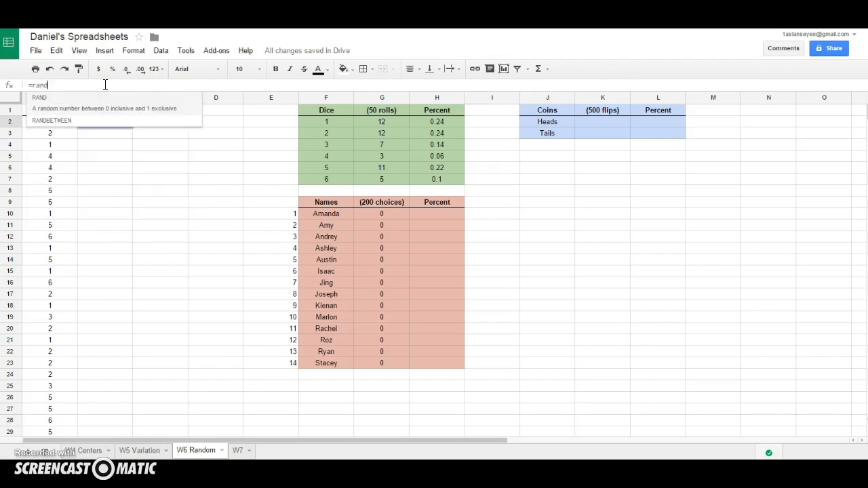
type("between(")
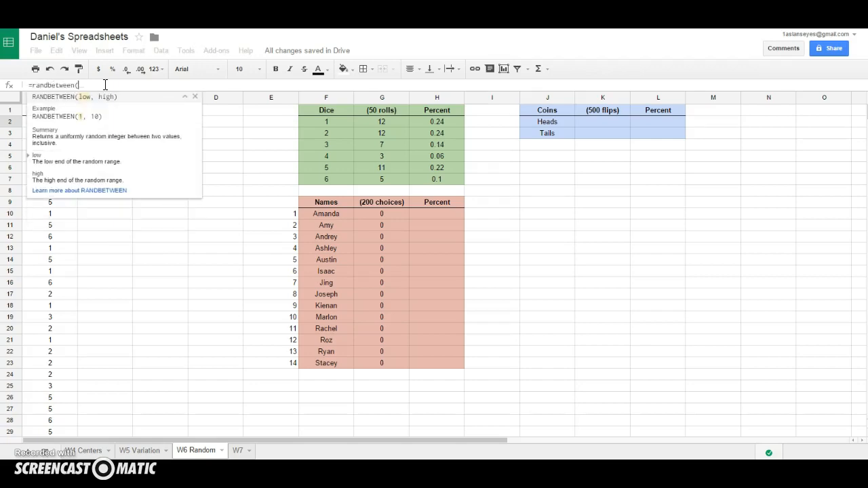
type("1,10)")
key("Return")
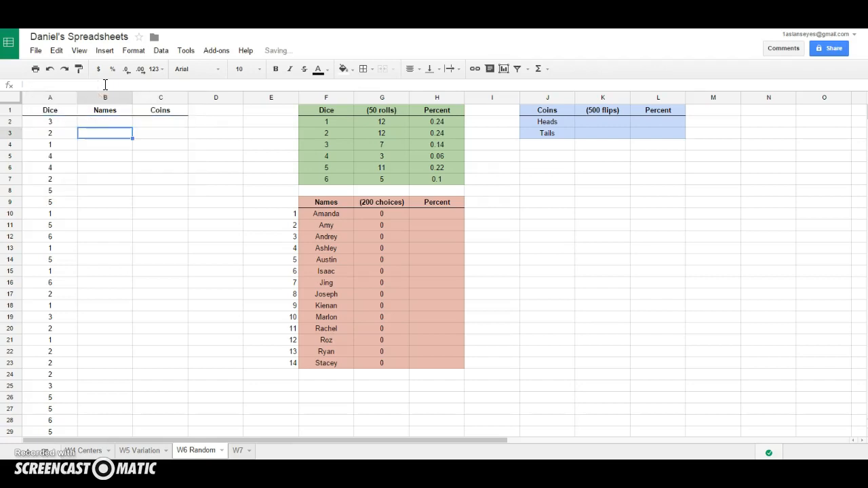
left_click(115, 122)
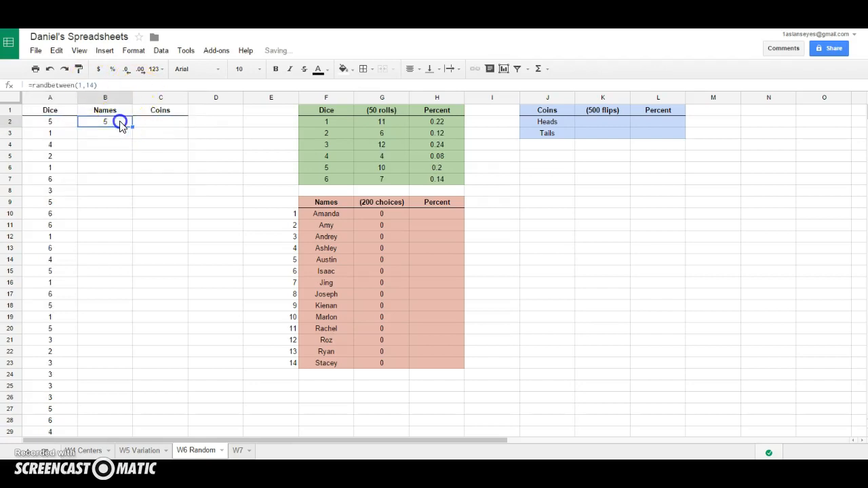
left_click_drag(133, 128, 135, 391)
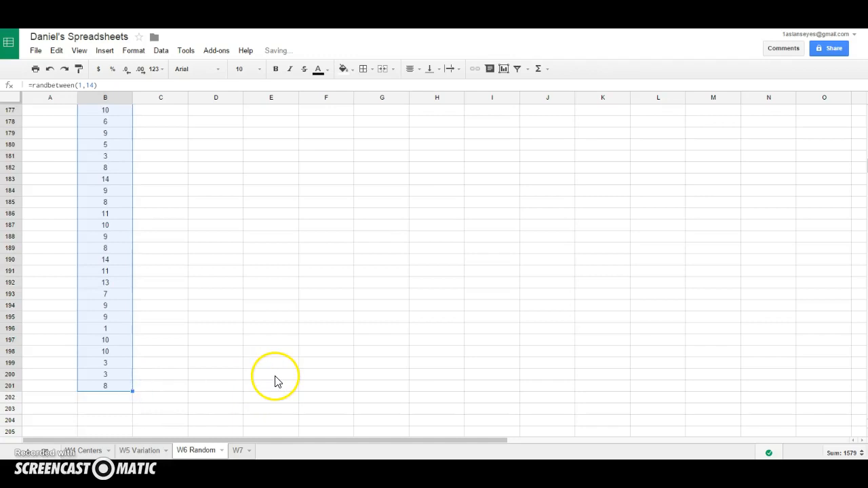
scroll(272, 377, "up", 12)
scroll(272, 377, "up", 18)
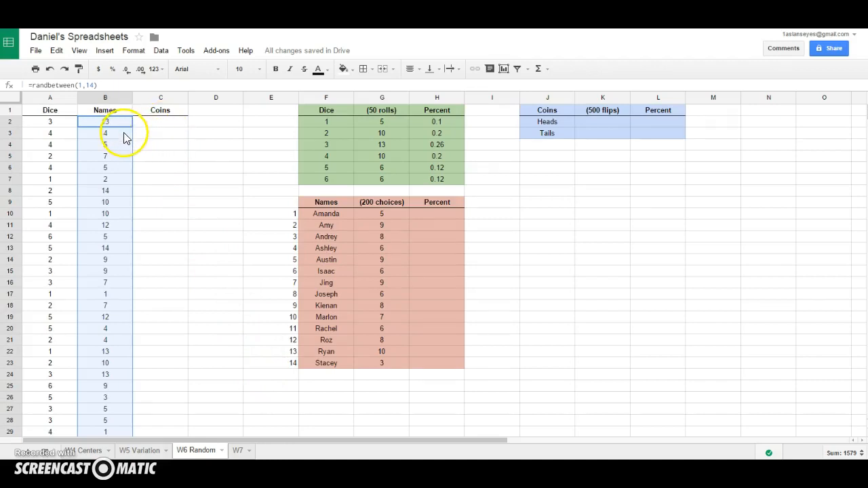
Lock the range rows in the G10 formula as =countif(B$2:B$101,E10) and fill it down to G23
left_click(434, 215)
left_click(396, 214)
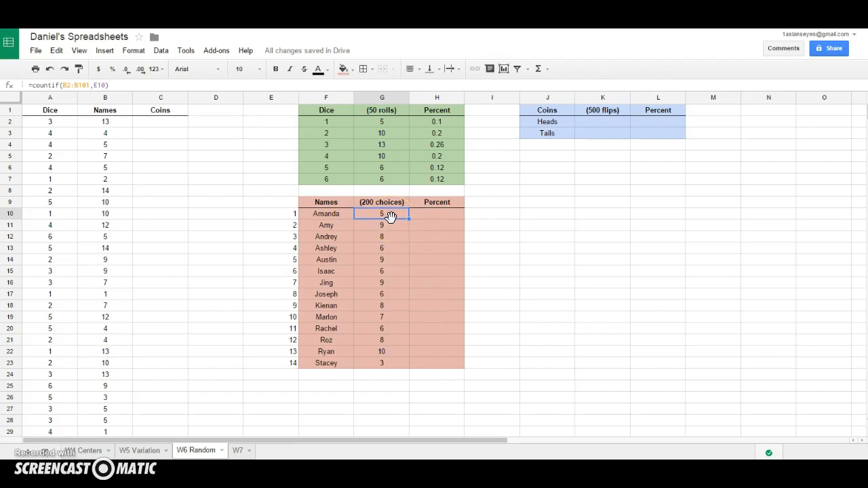
left_click(68, 86)
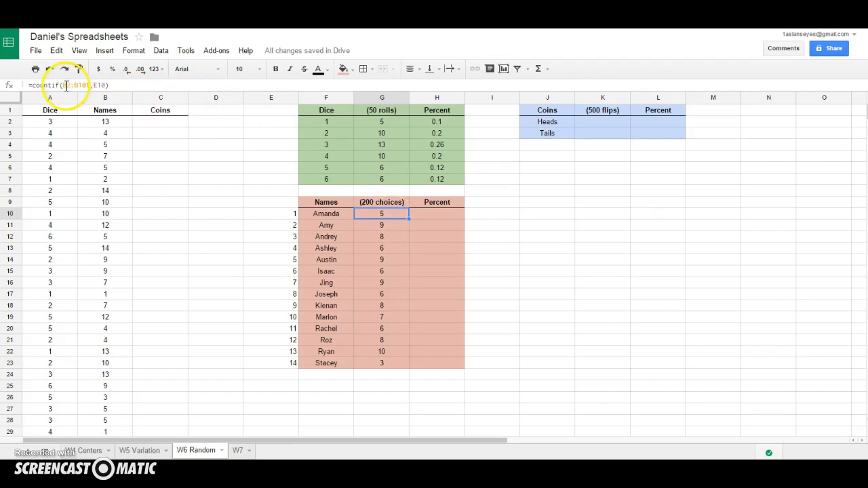
type("$")
left_click(86, 86)
left_click(78, 84)
type("$")
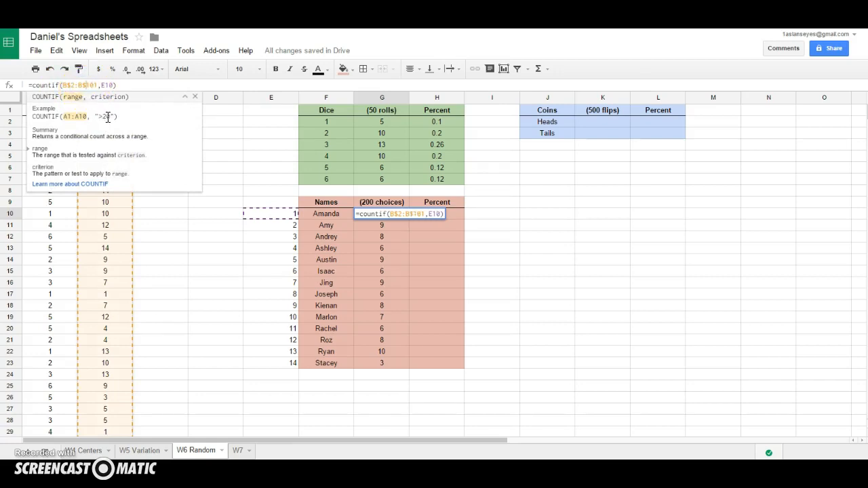
key("Return")
left_click(382, 215)
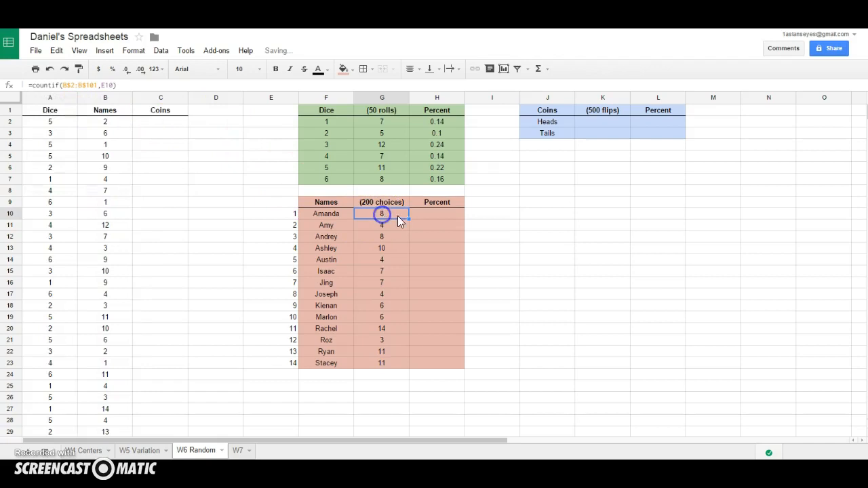
left_click_drag(409, 216, 407, 364)
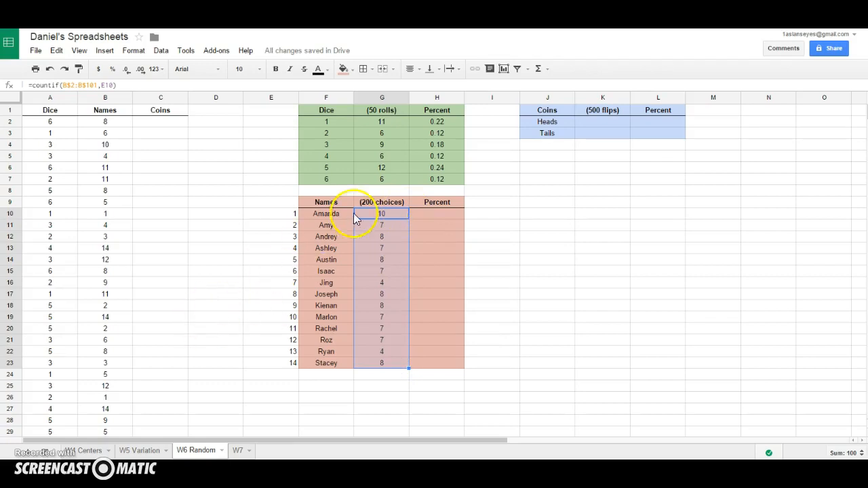
Extend the counted range in G10 so it reads =countif(B$2:B$201,E10), and fill it down to G23
left_click(388, 216)
left_click(89, 85)
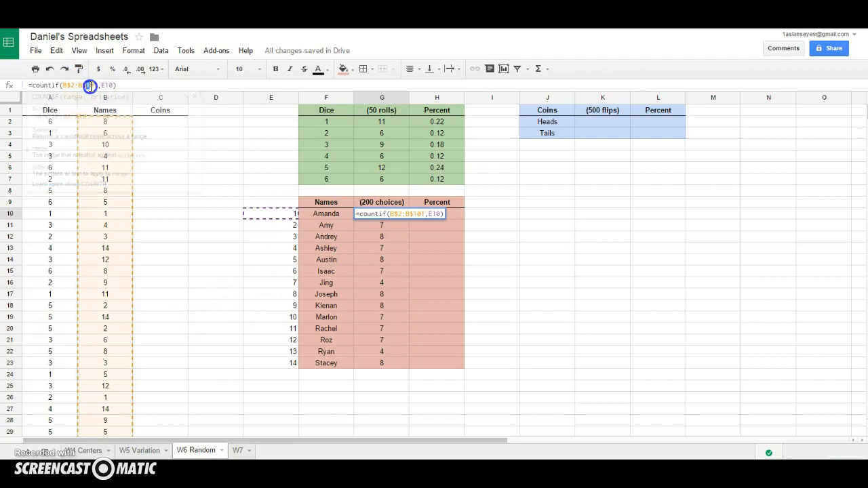
key("BackSpace")
type("2")
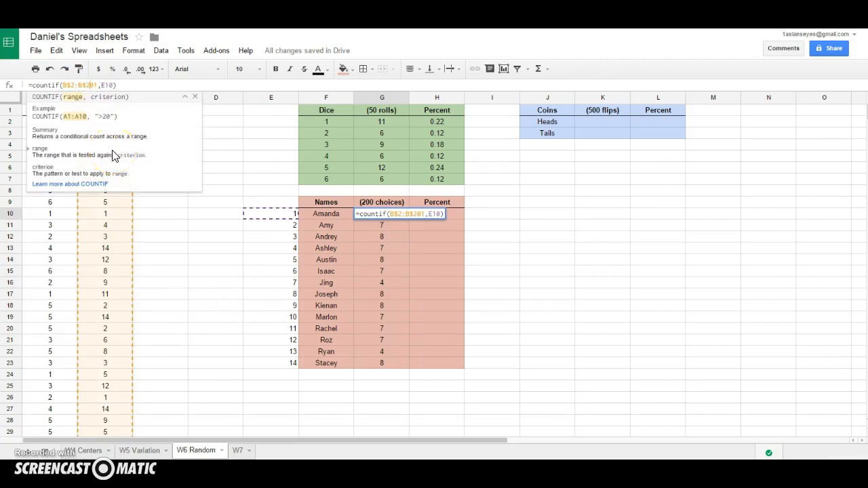
key("Return")
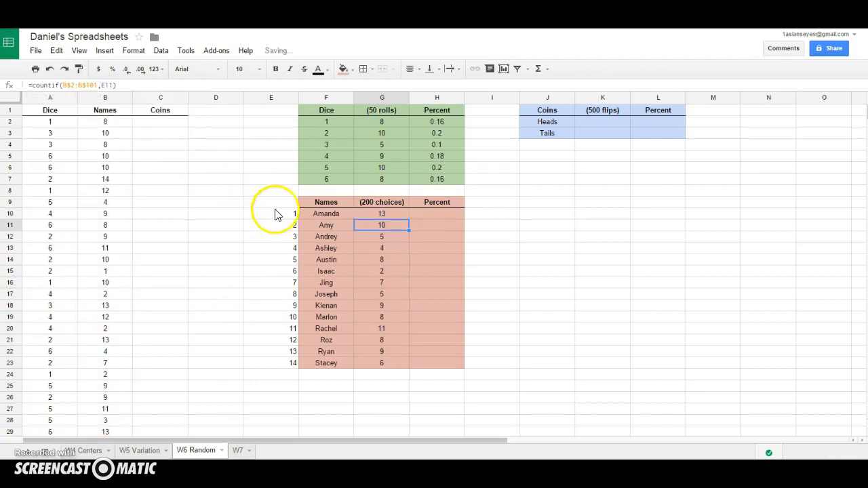
left_click(371, 214)
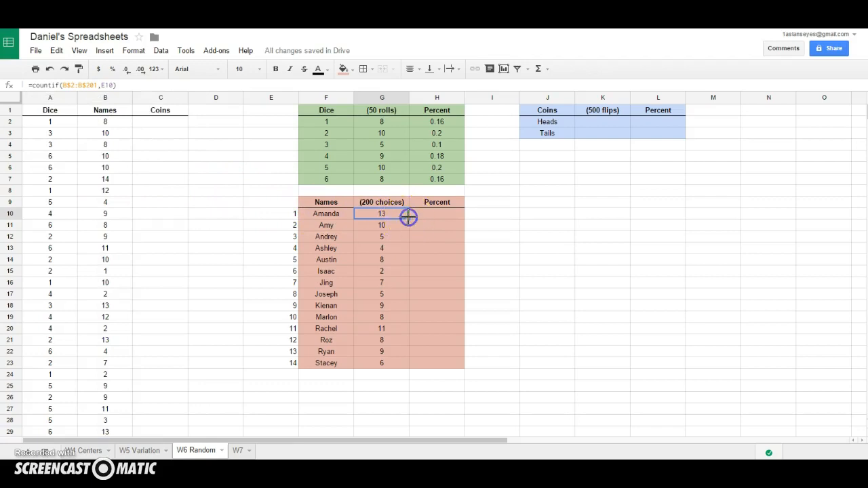
left_click(409, 219)
left_click(409, 220)
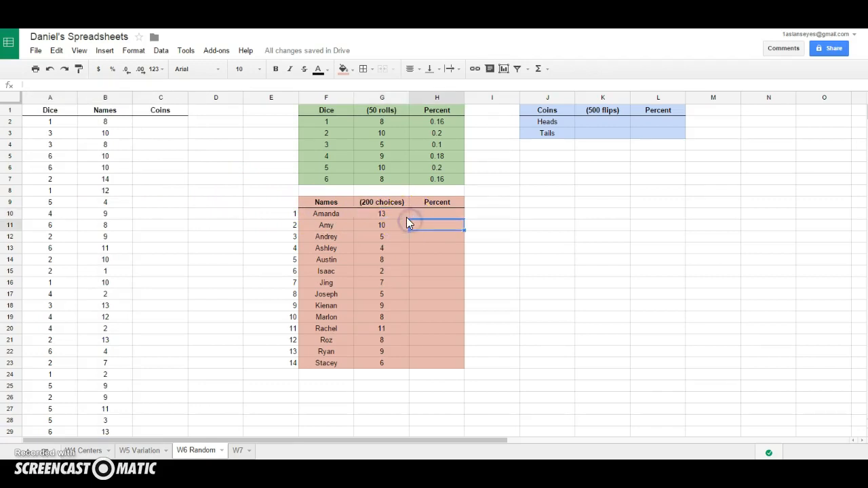
left_click(404, 217)
left_click_drag(409, 229, 412, 360)
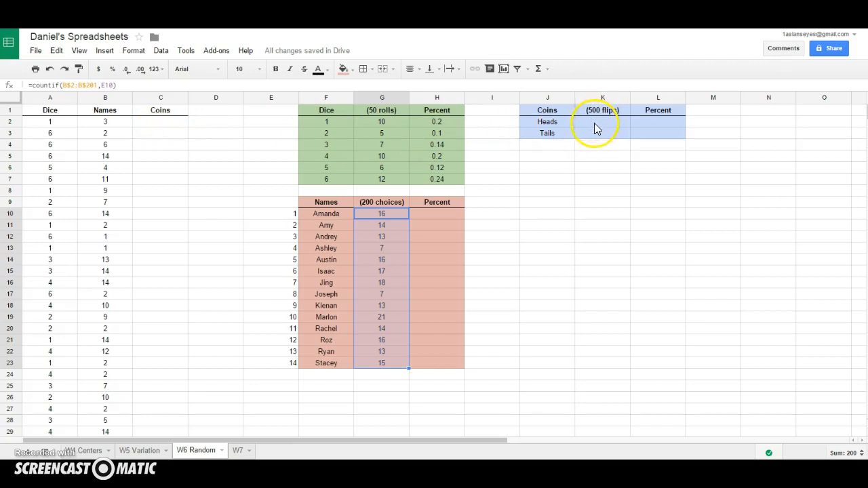
Leave full-screen view and reload the spreadsheet page to regenerate the random numbers
left_click(160, 136)
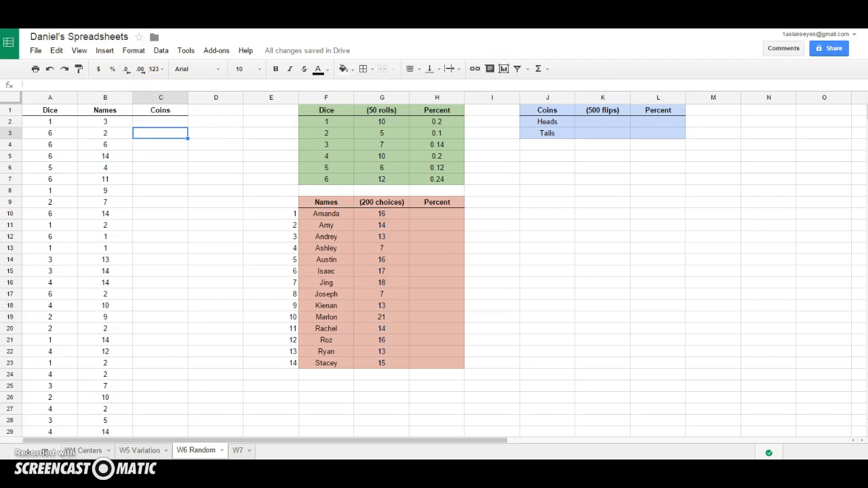
key("F11")
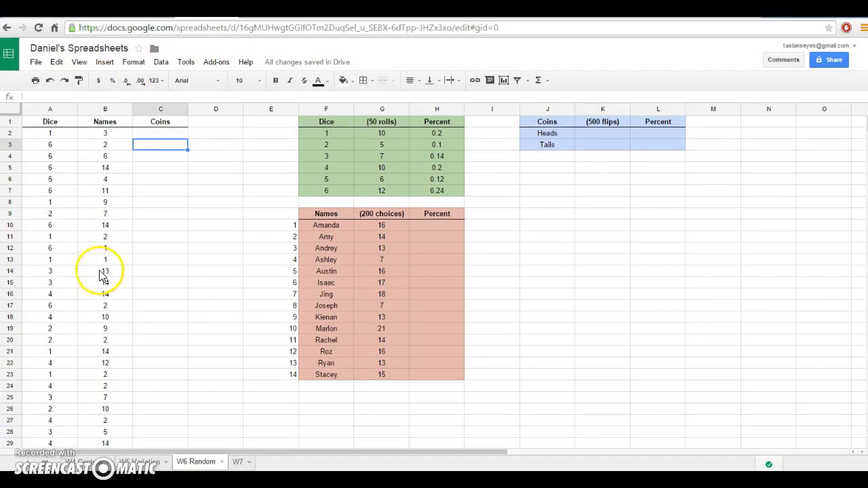
left_click(39, 30)
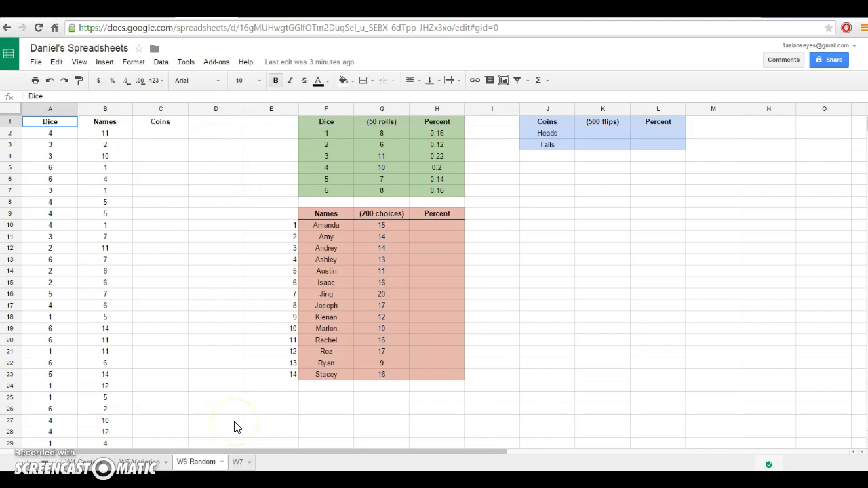
Copy the random name numbers in B2:B13 and paste only their values into column K starting at K9
left_click_drag(106, 134, 109, 261)
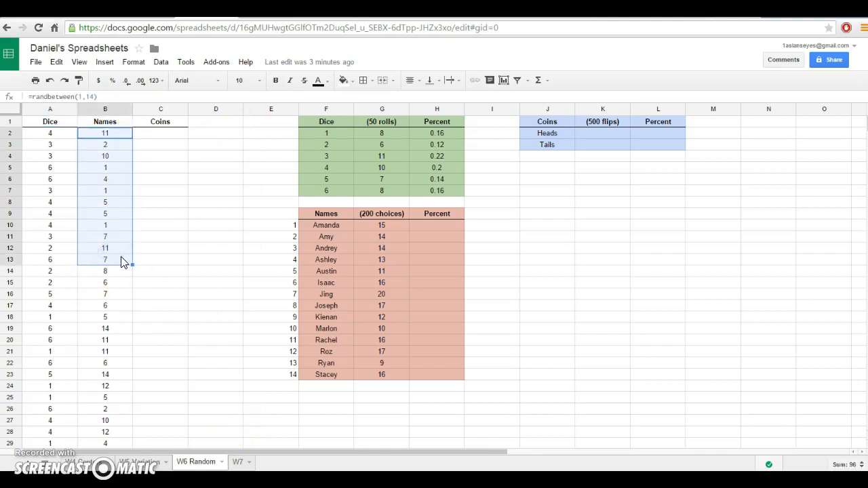
left_click(610, 214)
right_click(606, 216)
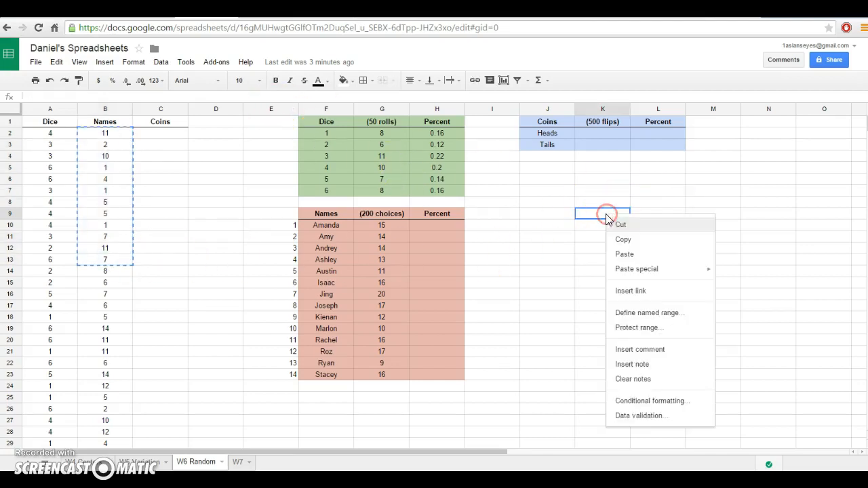
mouse_move(643, 272)
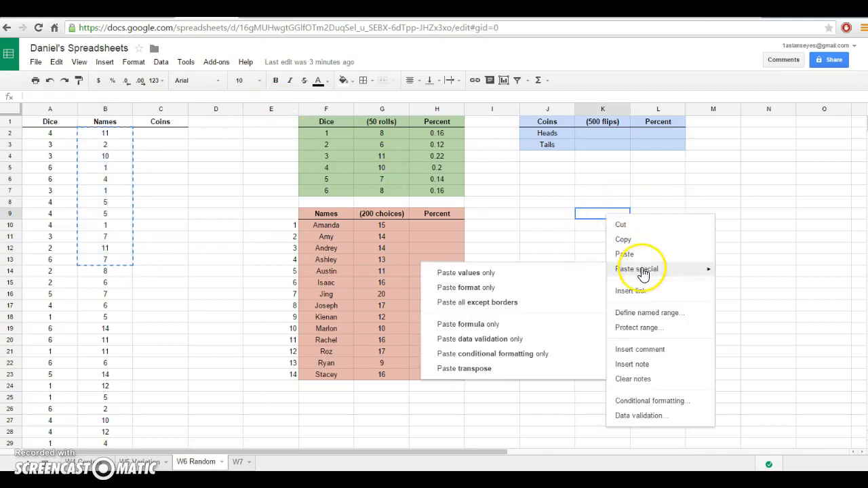
left_click(546, 274)
left_click(657, 285)
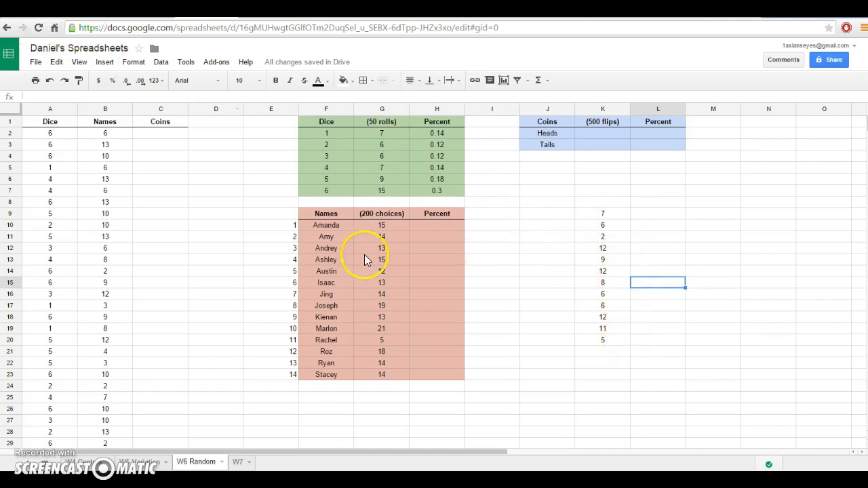
Compare the pasted values in column K with the formula in B4, and clear K9:K20
left_click(602, 214)
left_click(603, 226)
left_click(603, 260)
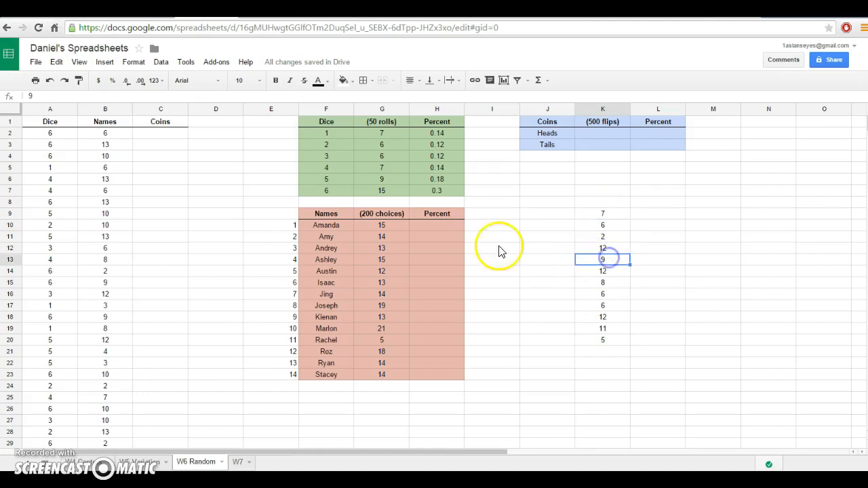
left_click(93, 156)
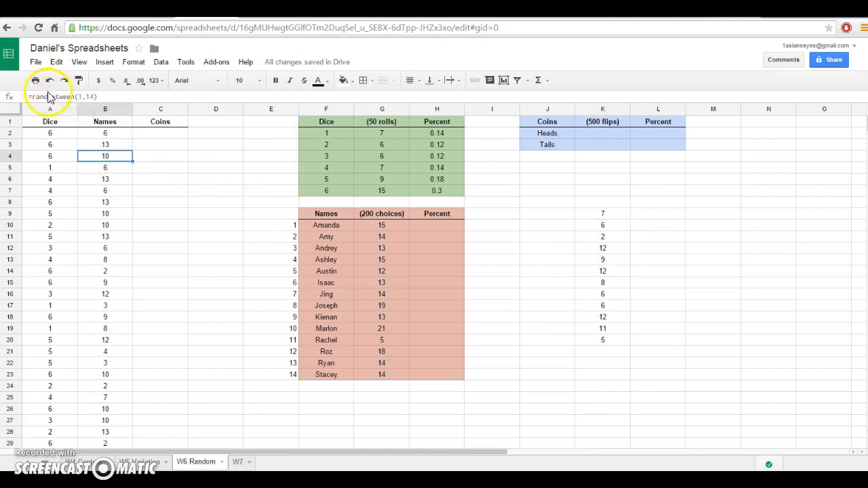
left_click_drag(614, 215, 623, 342)
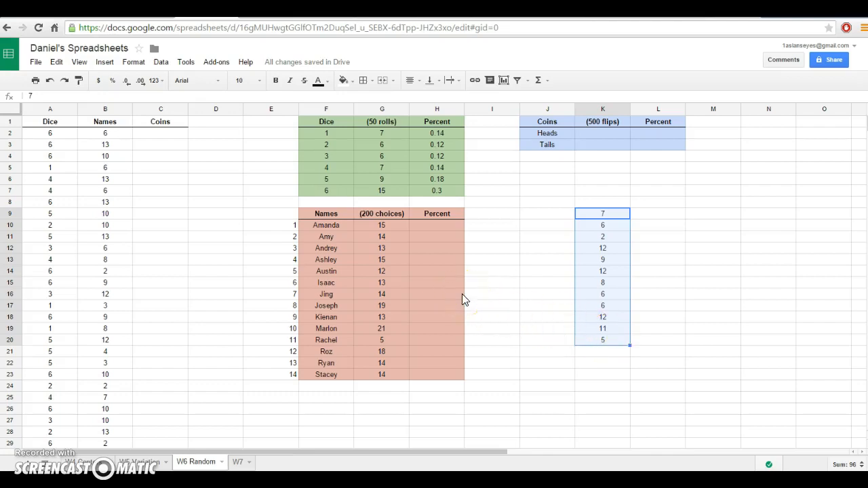
key("Delete")
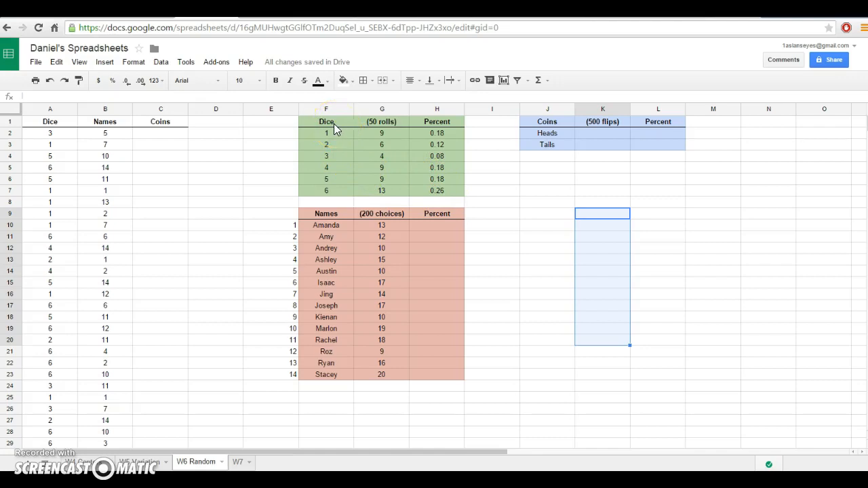
Preview a chart of the dice faces and roll counts in F1:G7 without inserting it
left_click_drag(333, 123, 385, 194)
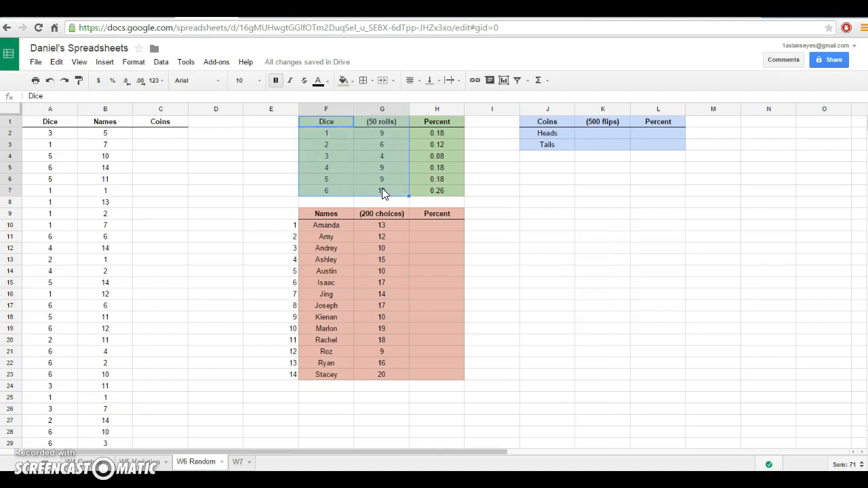
left_click(103, 63)
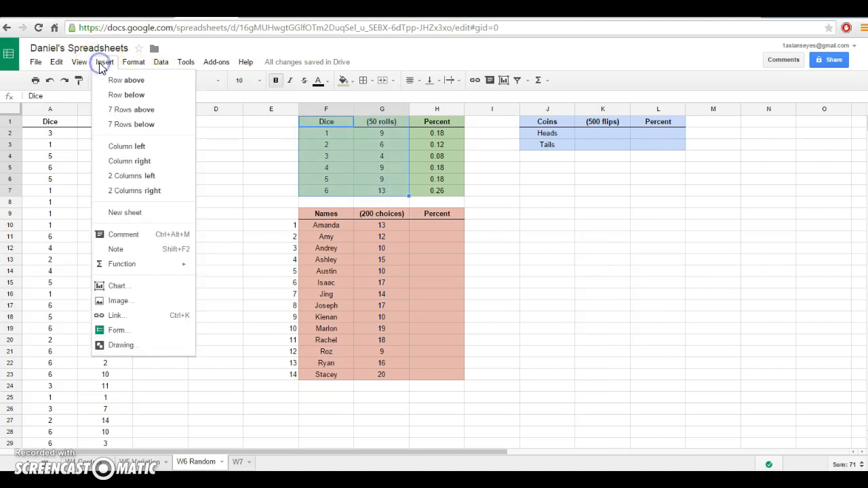
left_click(144, 286)
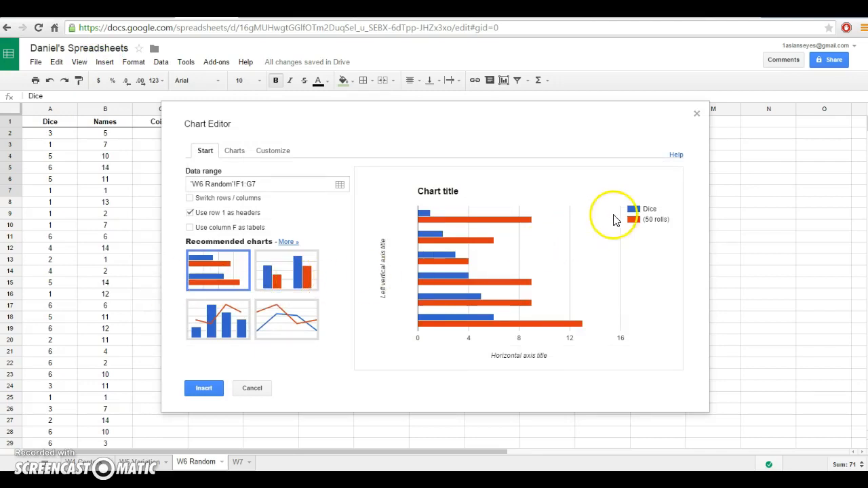
left_click(697, 115)
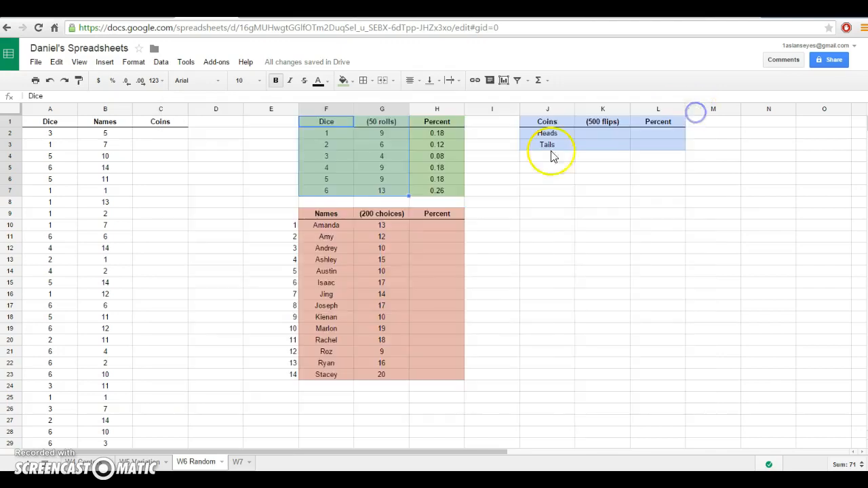
left_click_drag(382, 123, 390, 194)
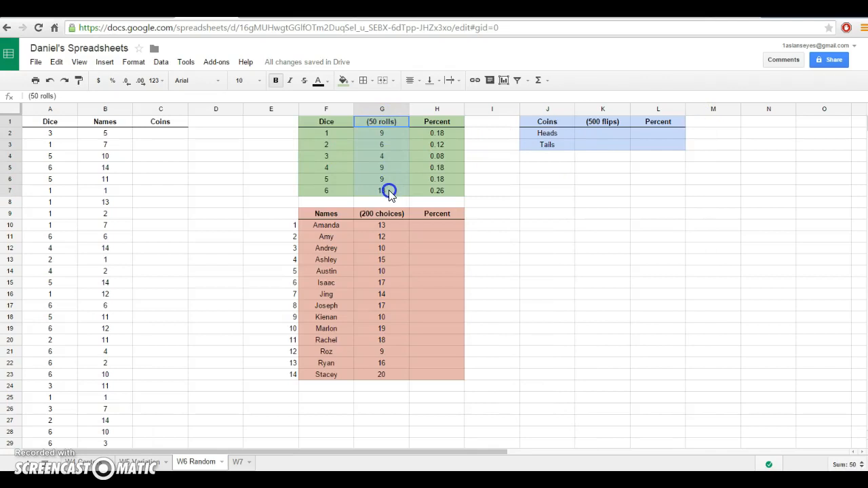
left_click_drag(326, 124, 382, 198)
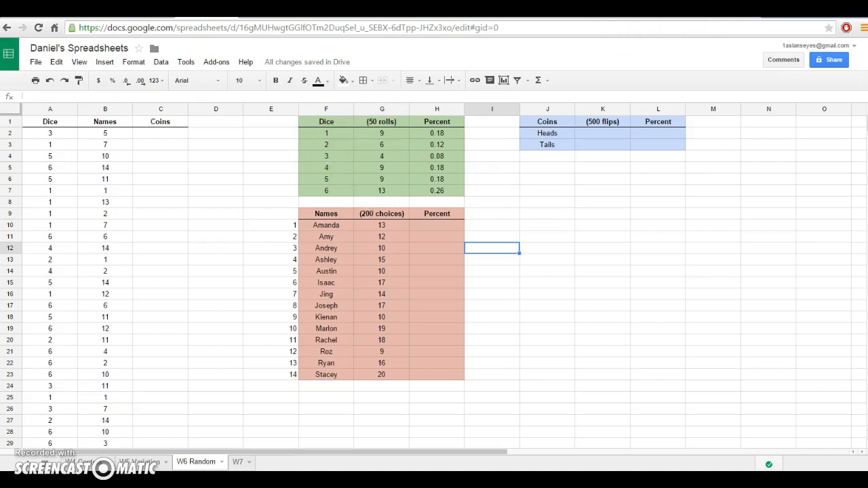
Switch to the Google search page and search for "histogram in google sheets"
left_click(719, 10)
left_click_drag(160, 54, 66, 53)
type("histogram in ")
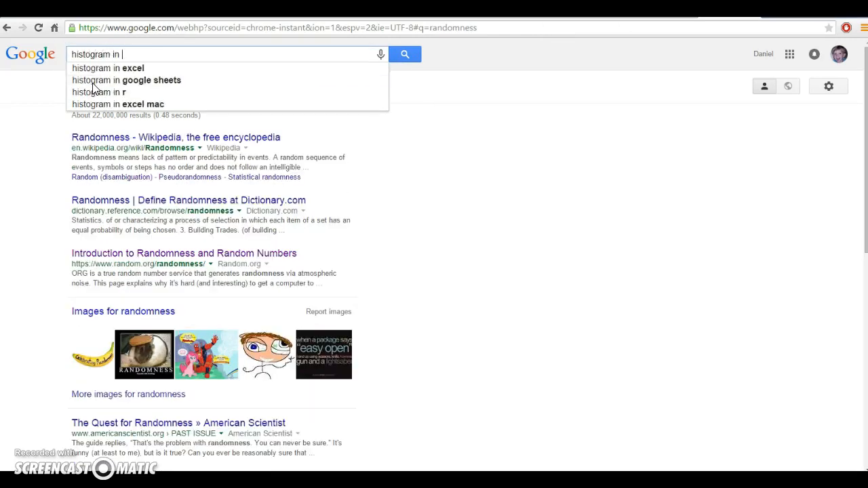
type("google shee")
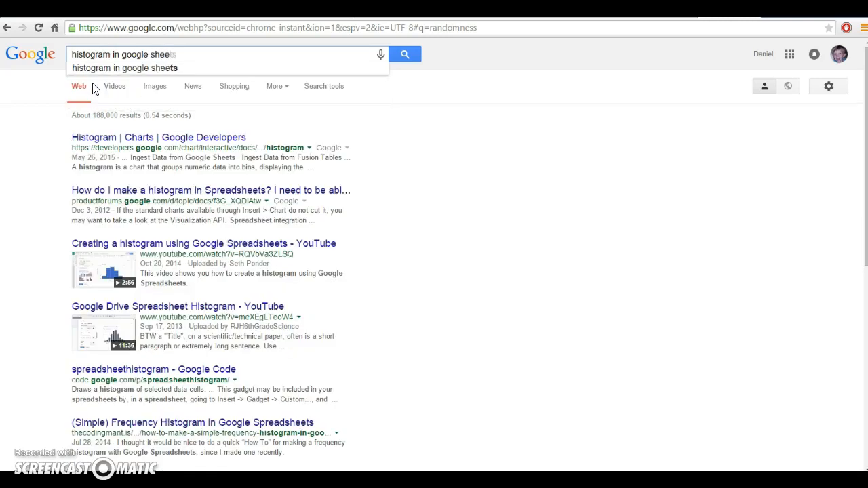
type("ts")
key("Return")
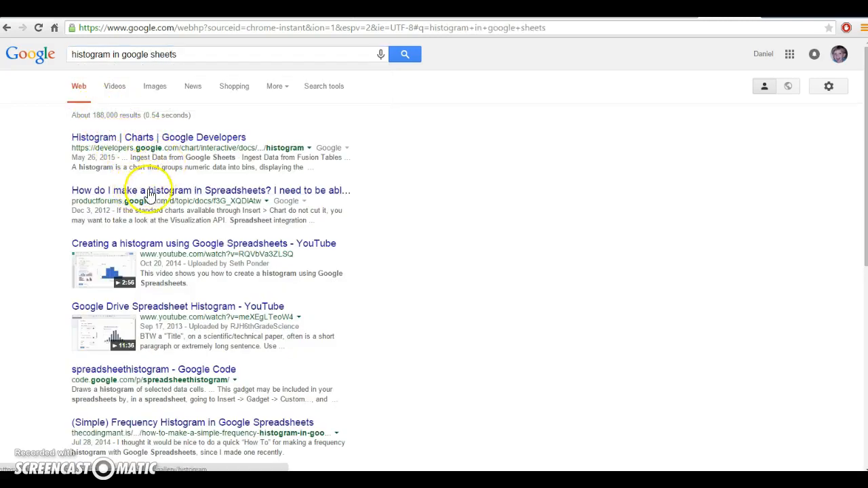
Open the Google Developers Charts result on histograms and look through its overview and dinosaur lengths example
left_click(176, 139)
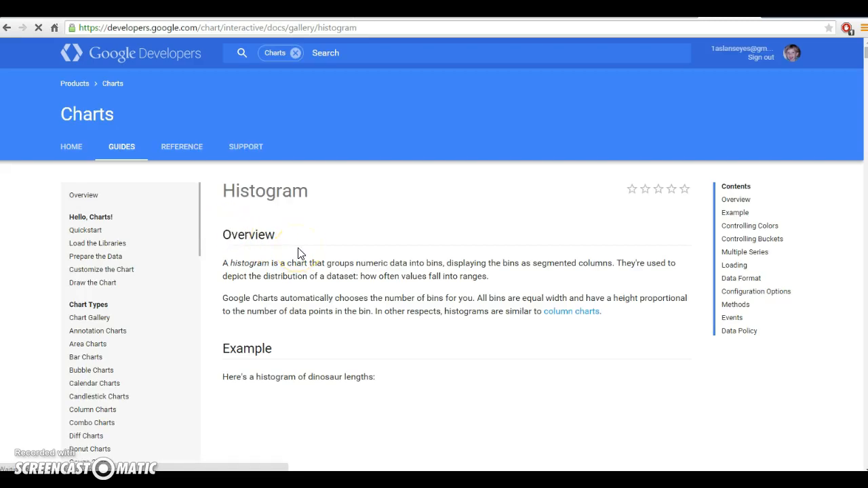
scroll(301, 253, "down", 3)
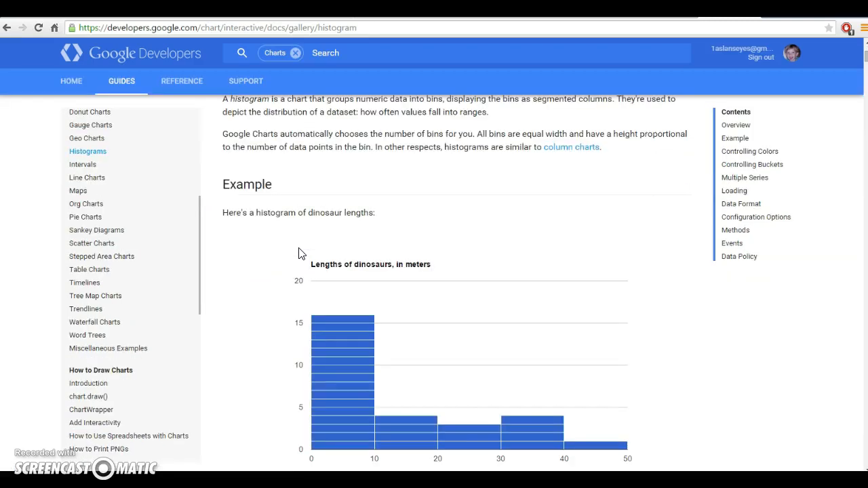
scroll(300, 253, "down", 3)
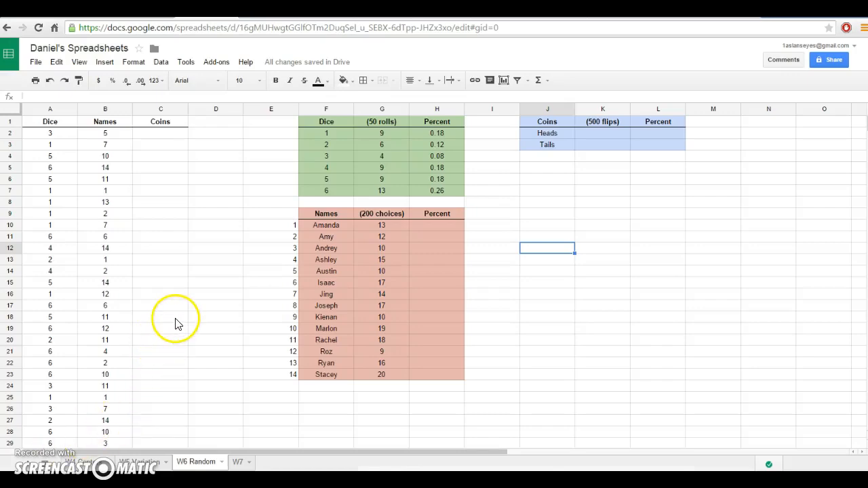
Back in the W6 Random sheet, insert a vertical column-style combo chart of F1:G7 with column F used as labels
left_click_drag(338, 123, 390, 195)
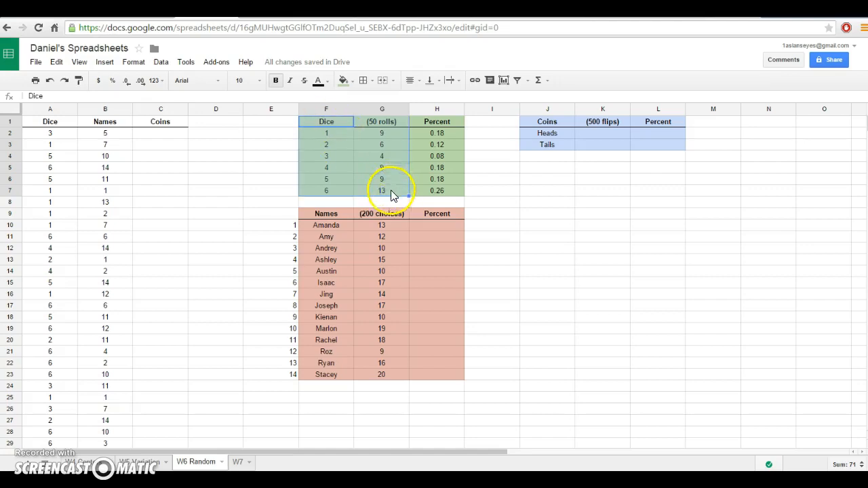
left_click(104, 62)
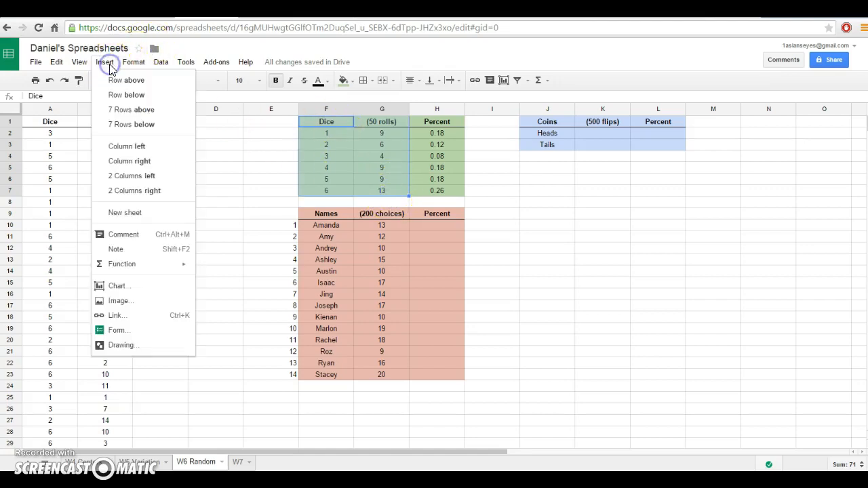
left_click(119, 287)
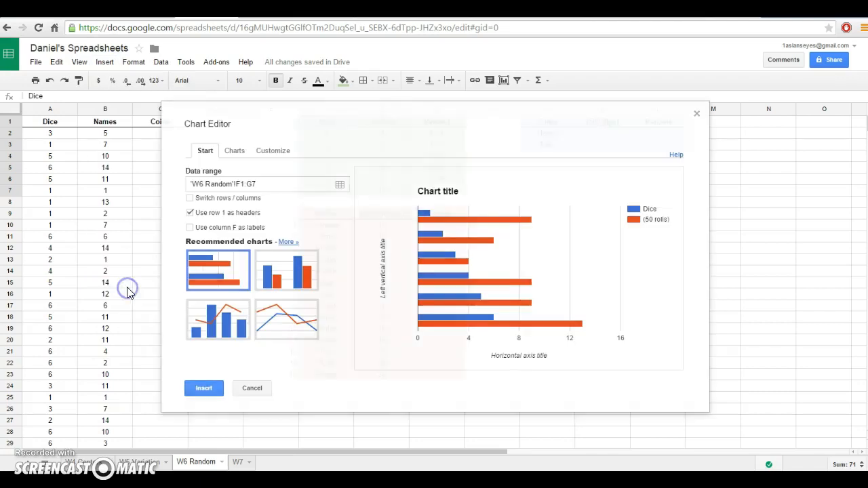
left_click(221, 230)
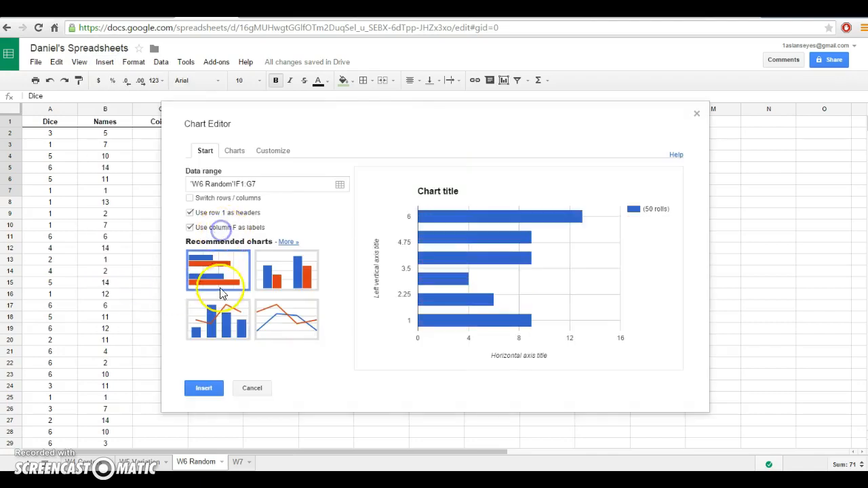
left_click(229, 327)
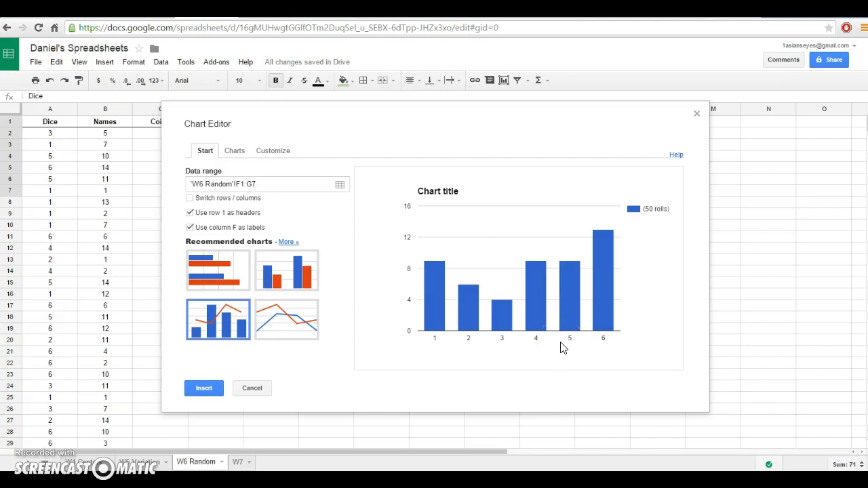
left_click(210, 389)
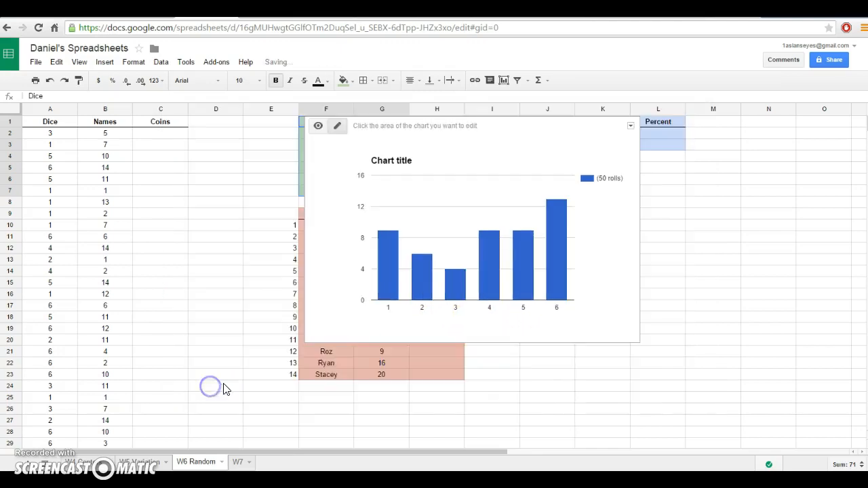
Move the dice rolls chart off the tally tables into the empty cells below the Coins table, around row 9
left_click(459, 133)
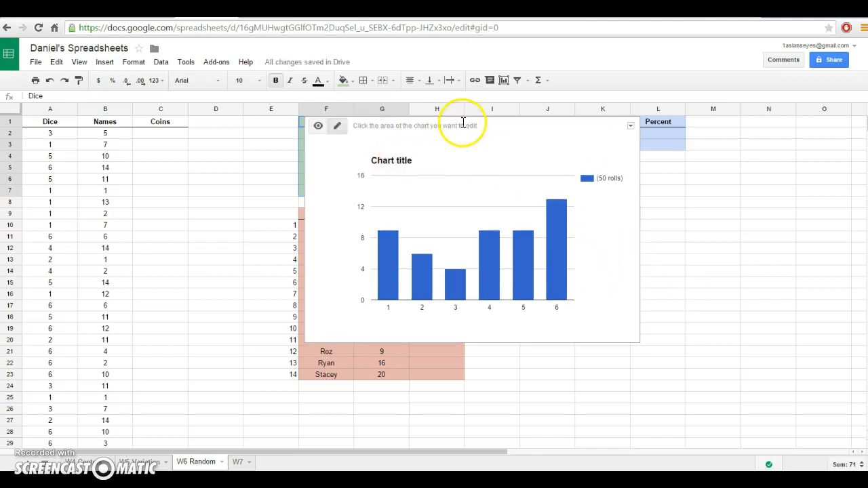
left_click(512, 142)
left_click_drag(530, 128, 737, 200)
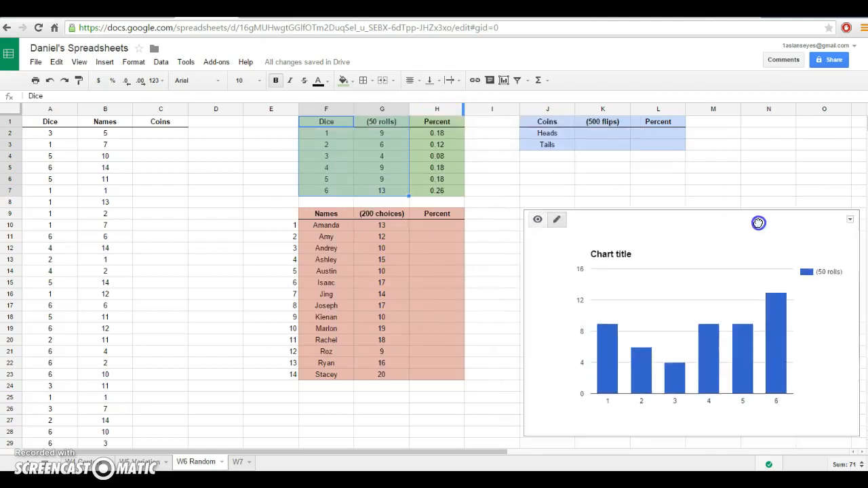